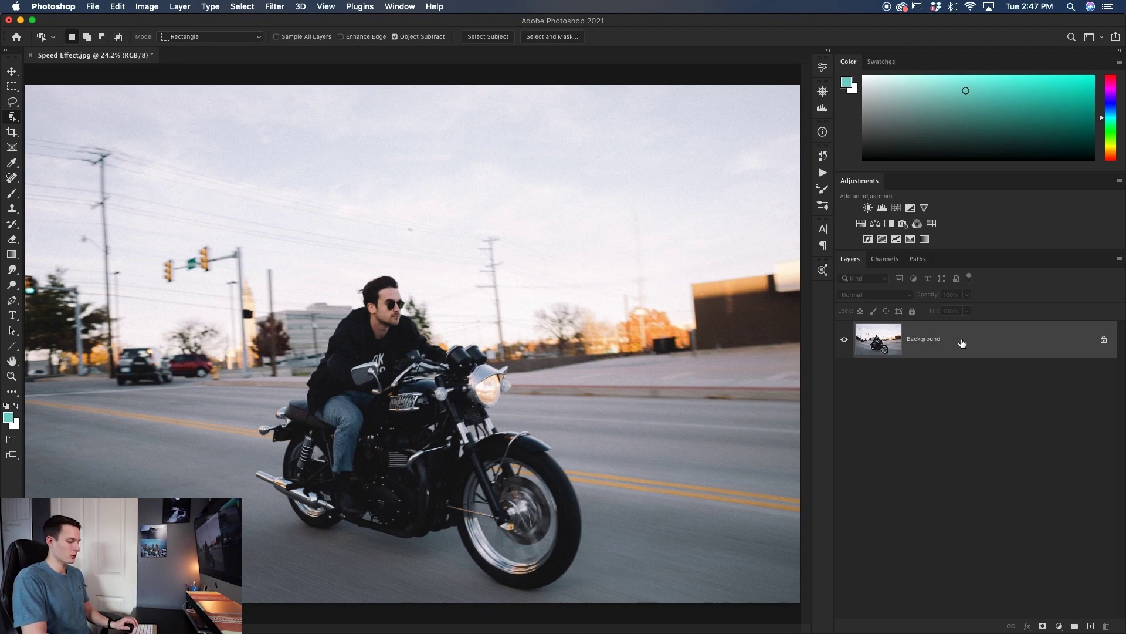
Duplicate Background to Layer 1, then box-select the rider and motorcycle with Object Selection
drag(962, 343, 962, 339)
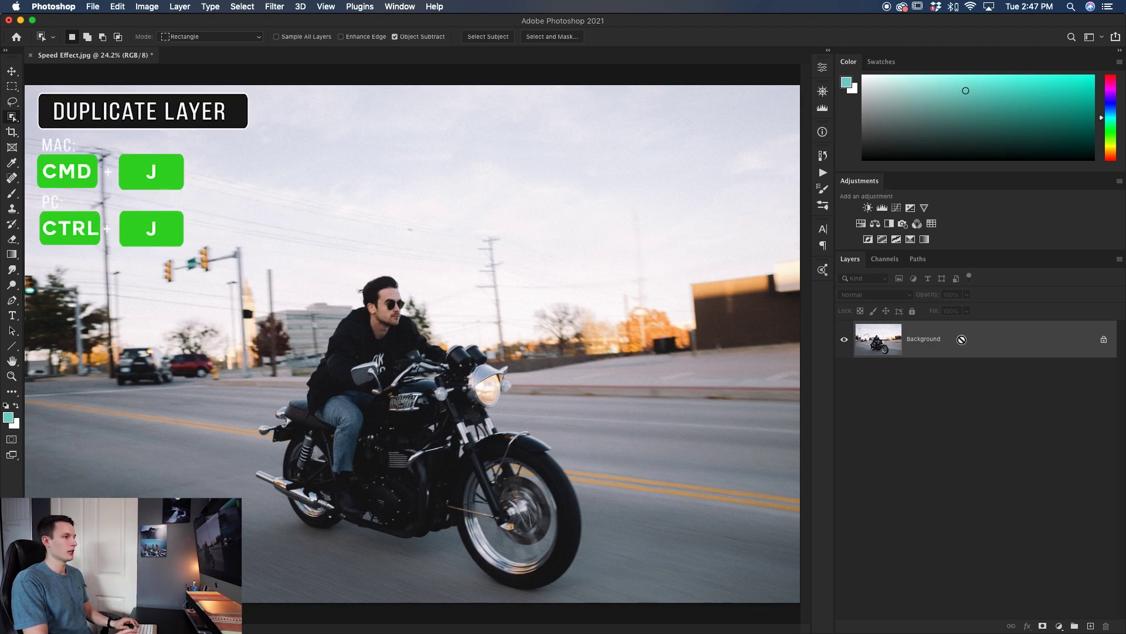
key(super+j)
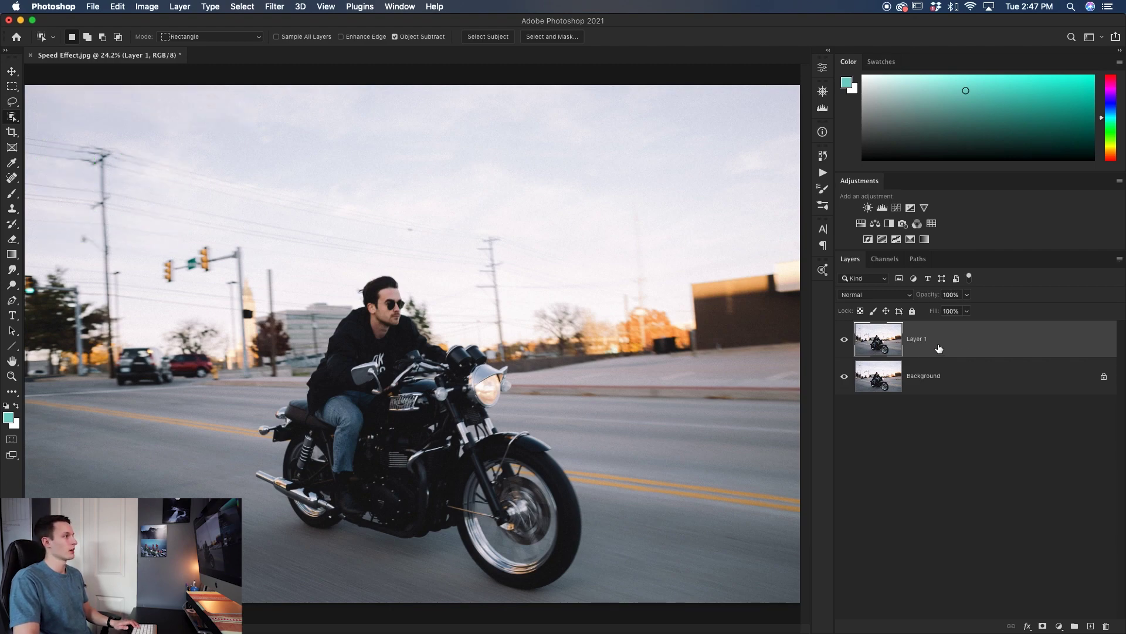
right_click(12, 116)
click(80, 128)
drag(228, 262, 614, 594)
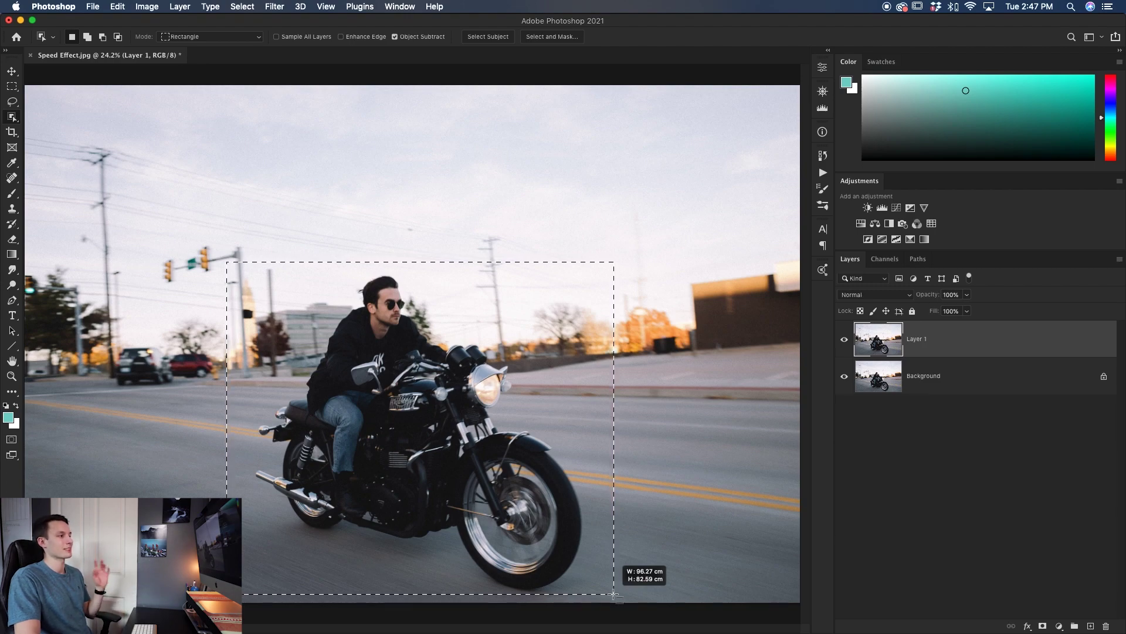
drag(614, 595, 613, 594)
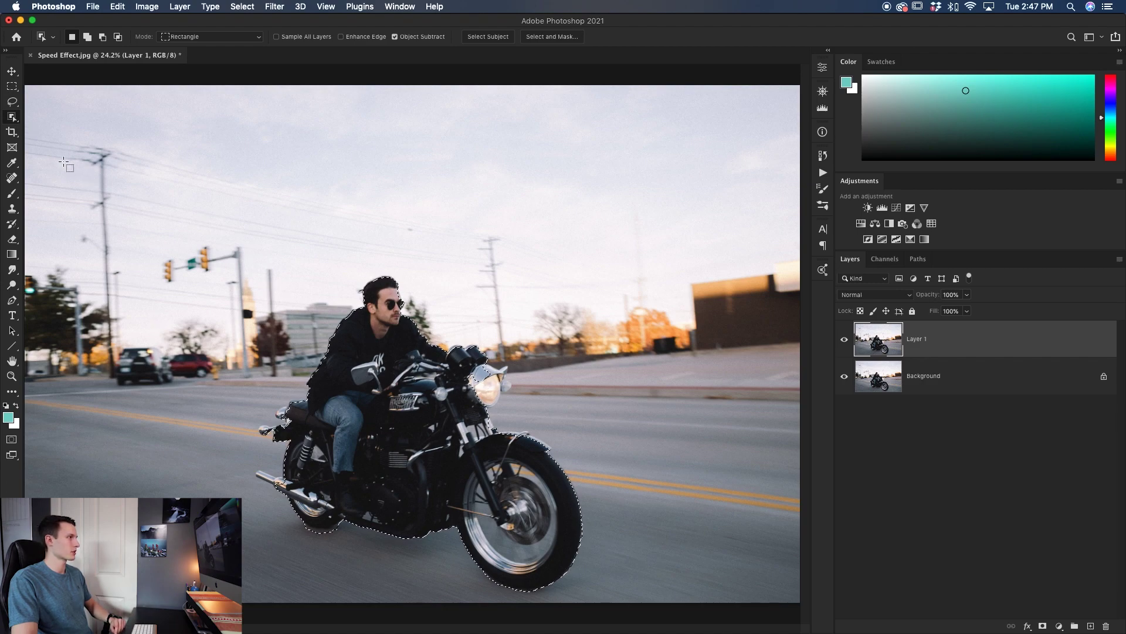
Add the exhaust tip to the rider selection with Quick Selection, then zoom in on the edges
right_click(12, 117)
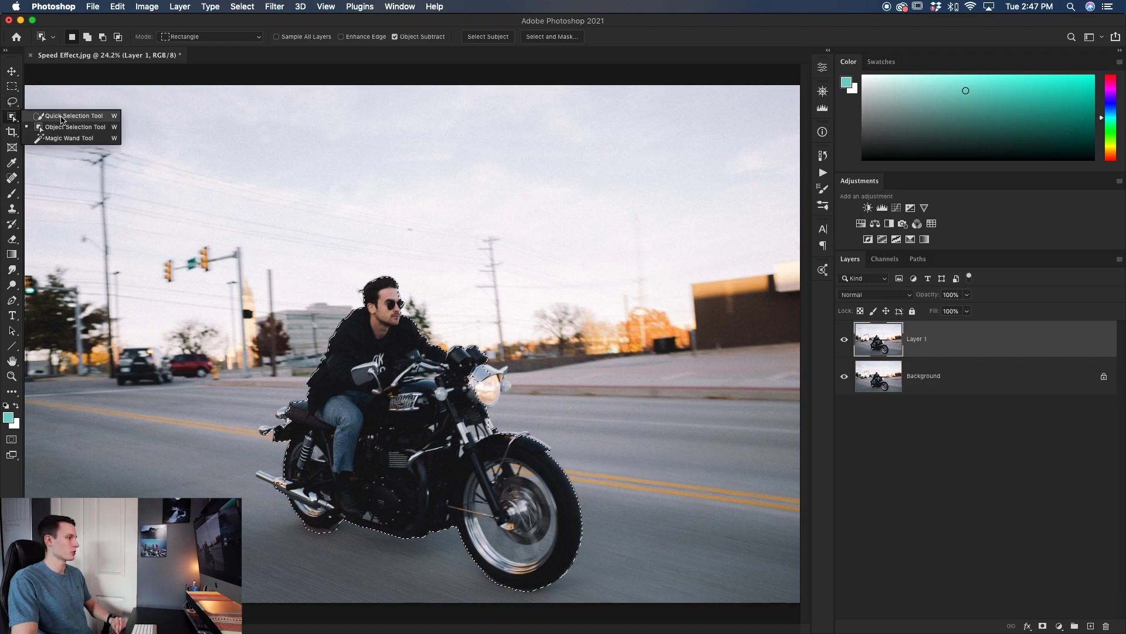
click(64, 116)
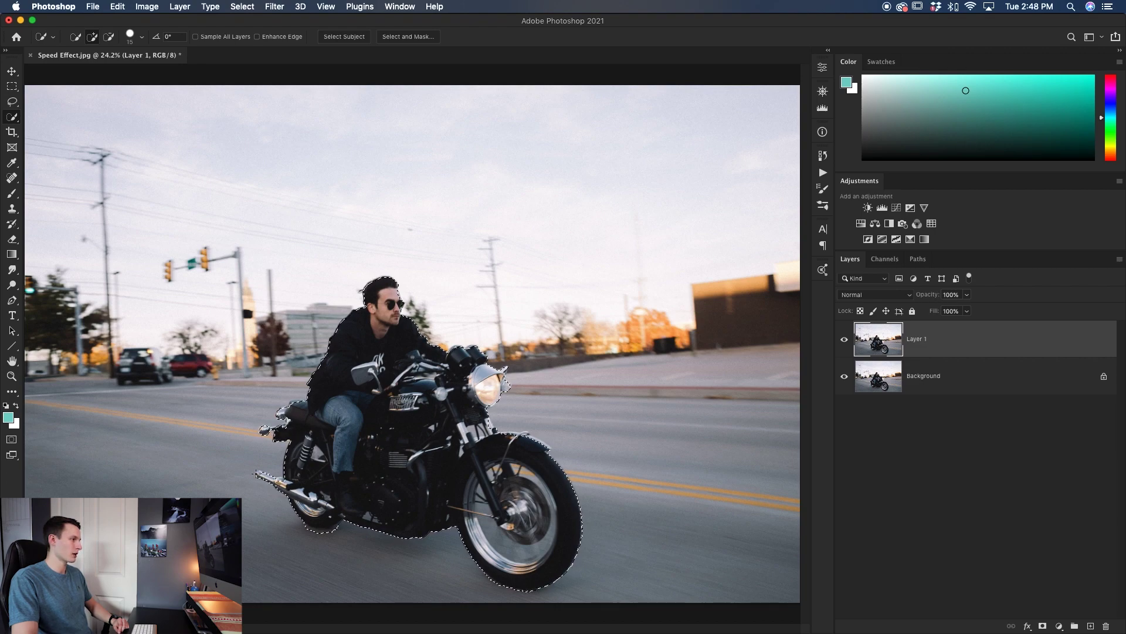
click(255, 472)
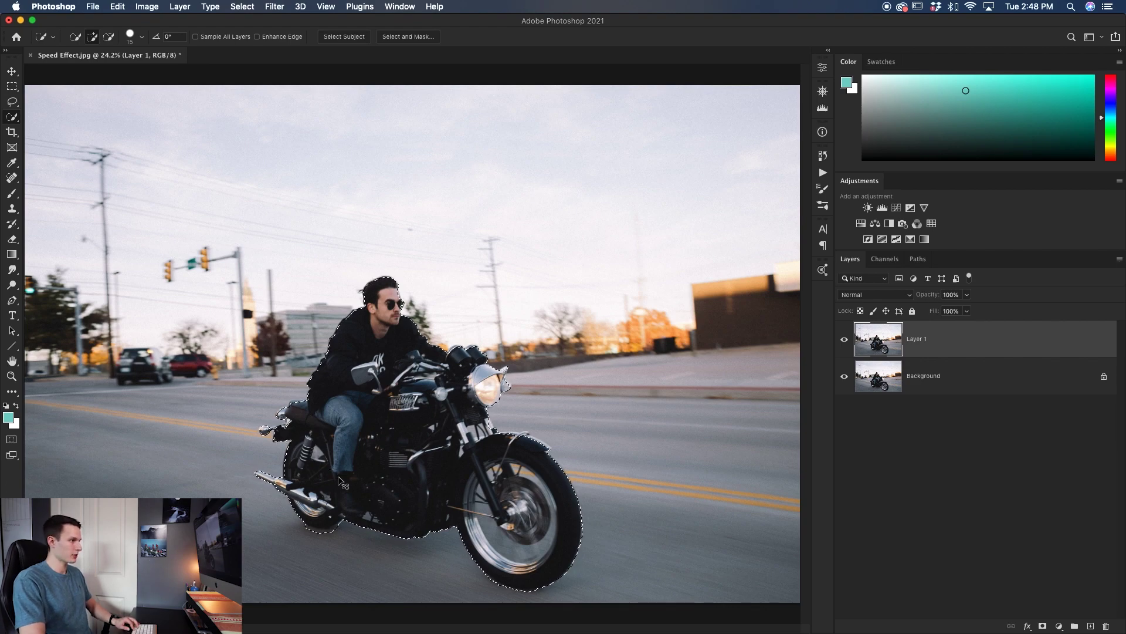
key(super+equal)
key(super+equal)
scroll(338, 477, down, 3)
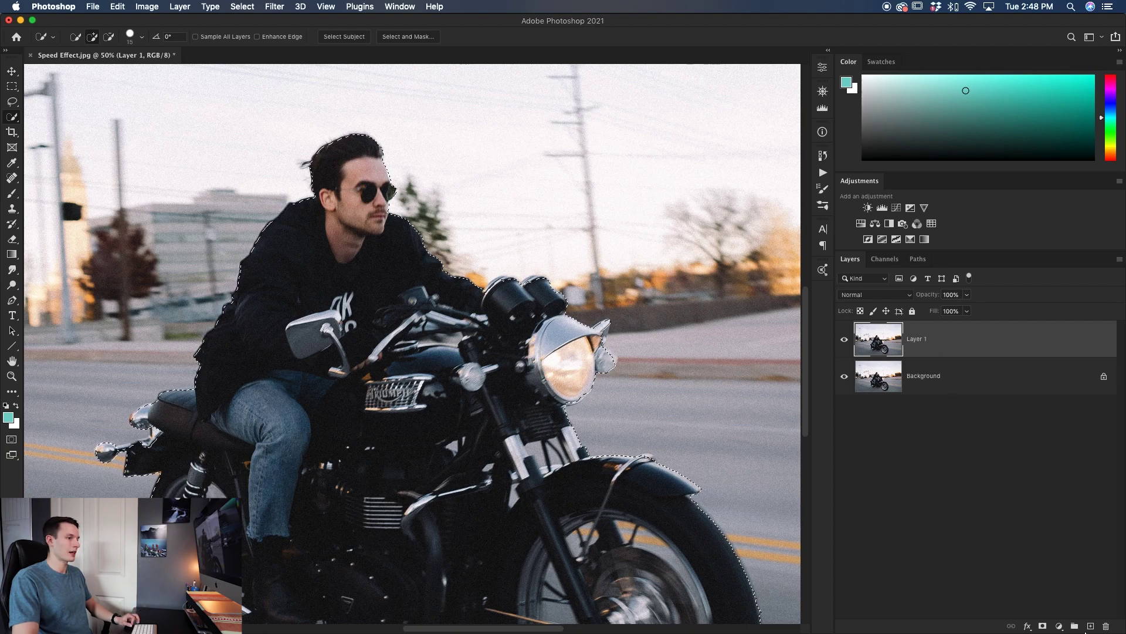
Mask Layer 1 to the rider, check it with Background hidden, then reload the mask outline on Background
click(1042, 626)
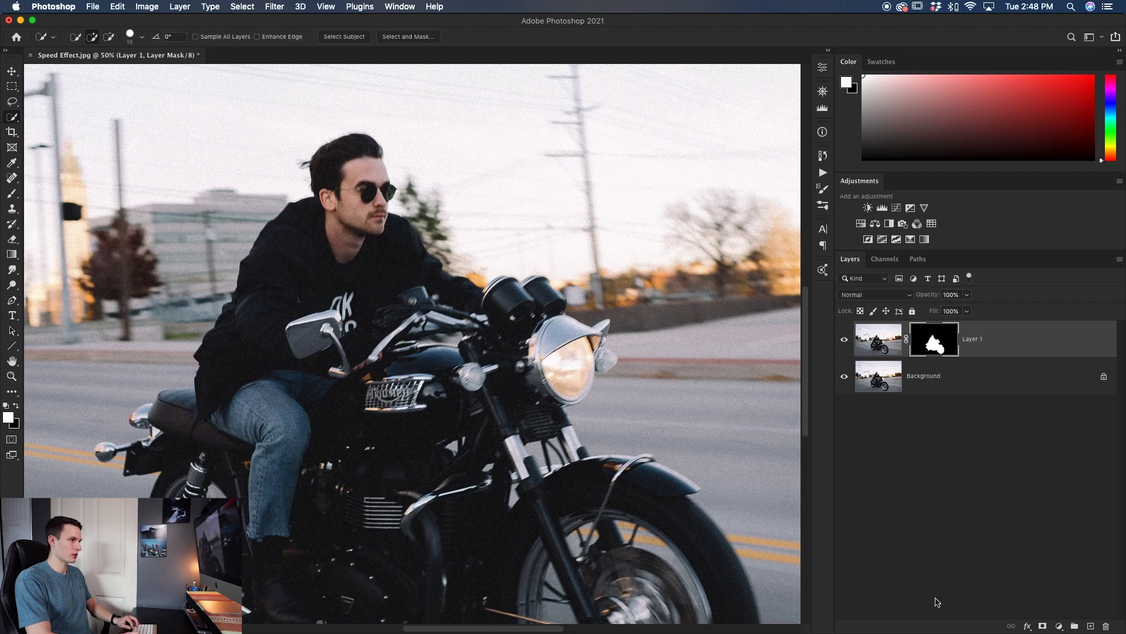
key(super+0)
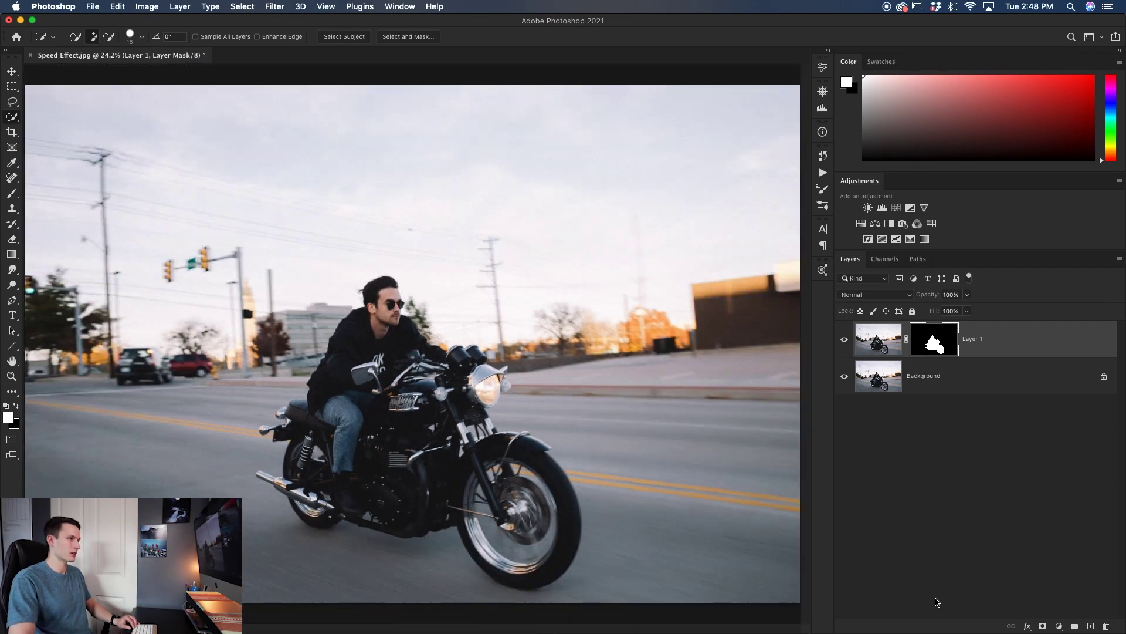
alt+click(846, 340)
alt+click(845, 341)
alt+click(845, 340)
alt+click(845, 340)
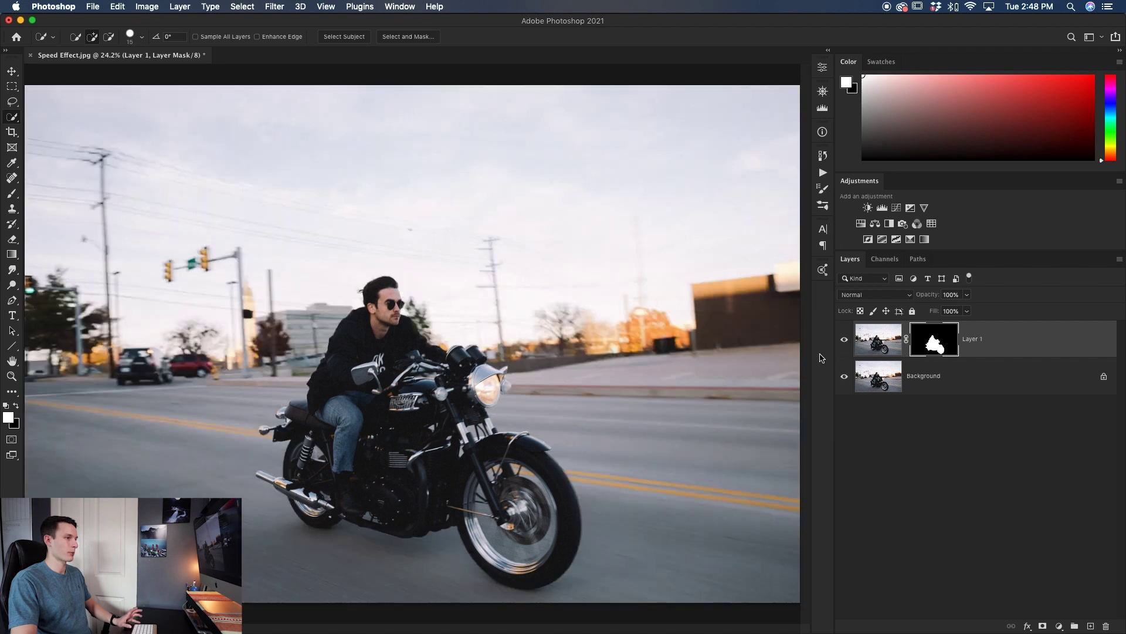
super+click(933, 348)
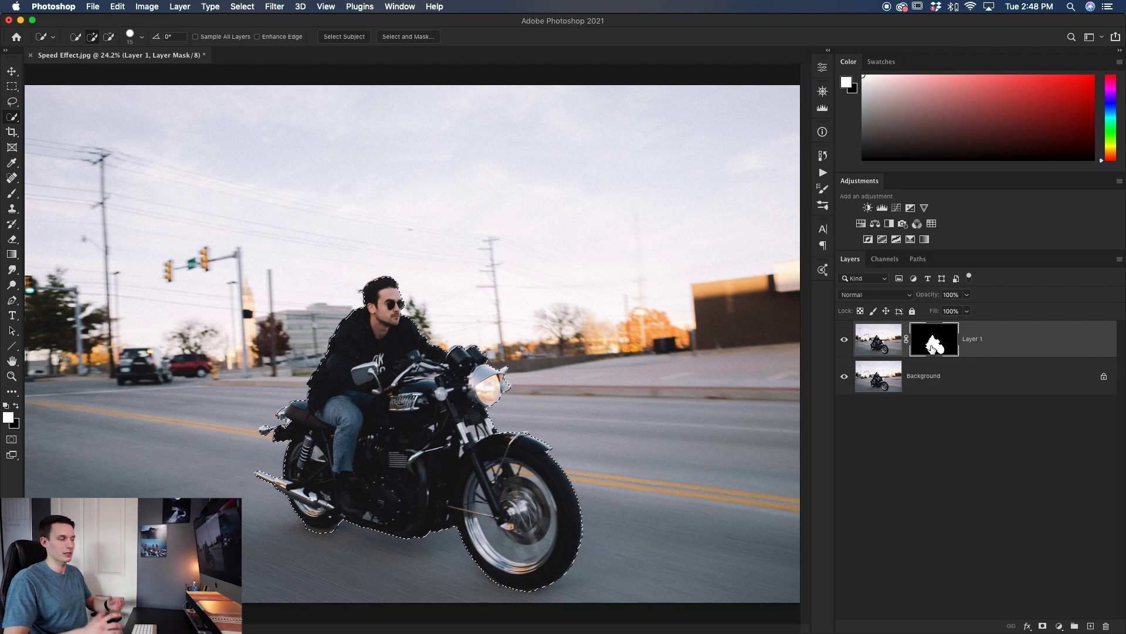
click(927, 379)
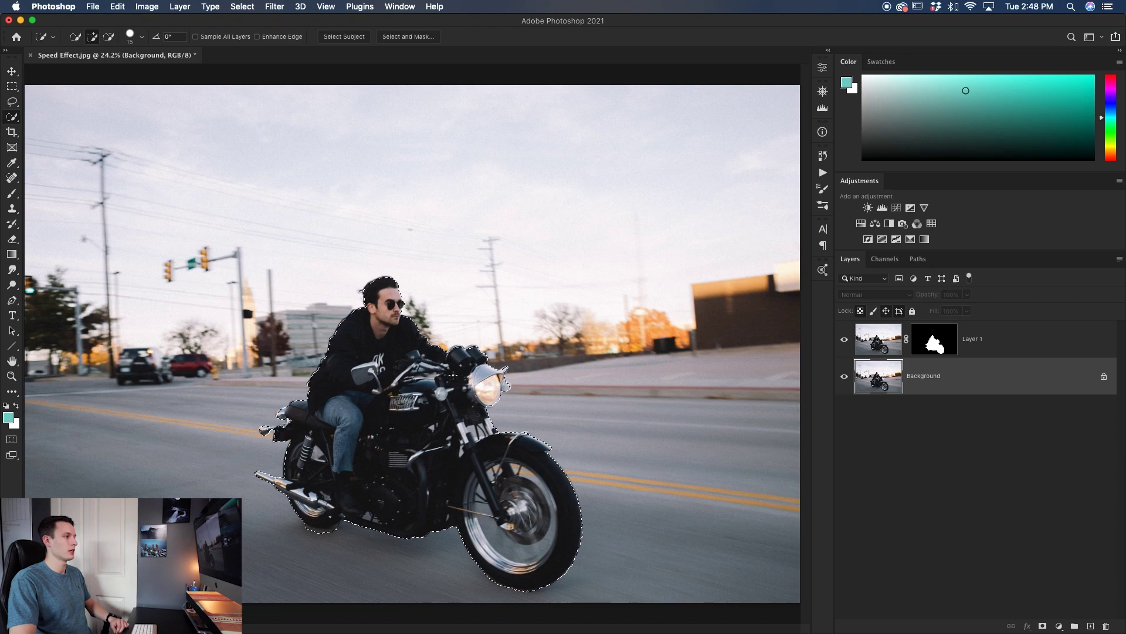
Launch Content-Aware Fill on the rider selection and zoom into its preview
right_click(409, 385)
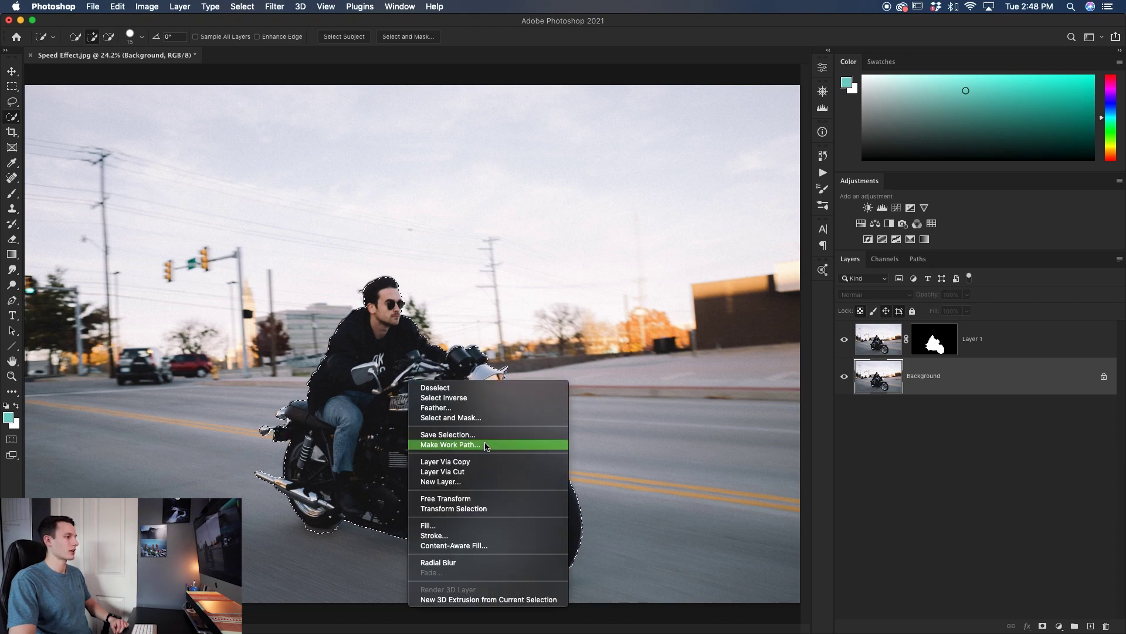
click(482, 546)
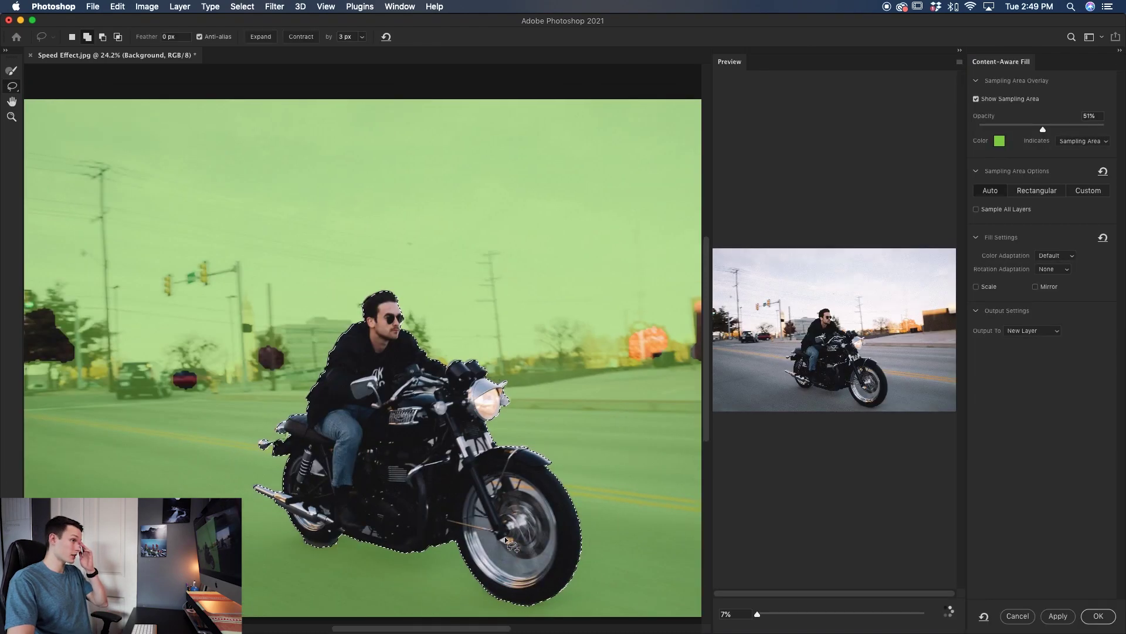
drag(757, 614, 779, 614)
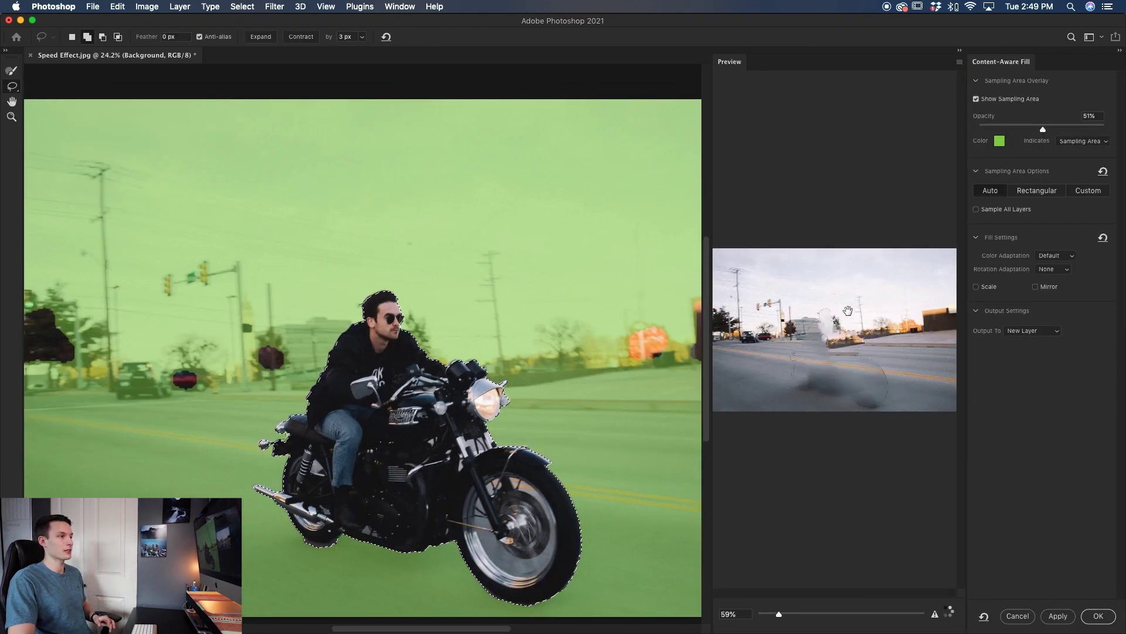
scroll(827, 358, down, 5)
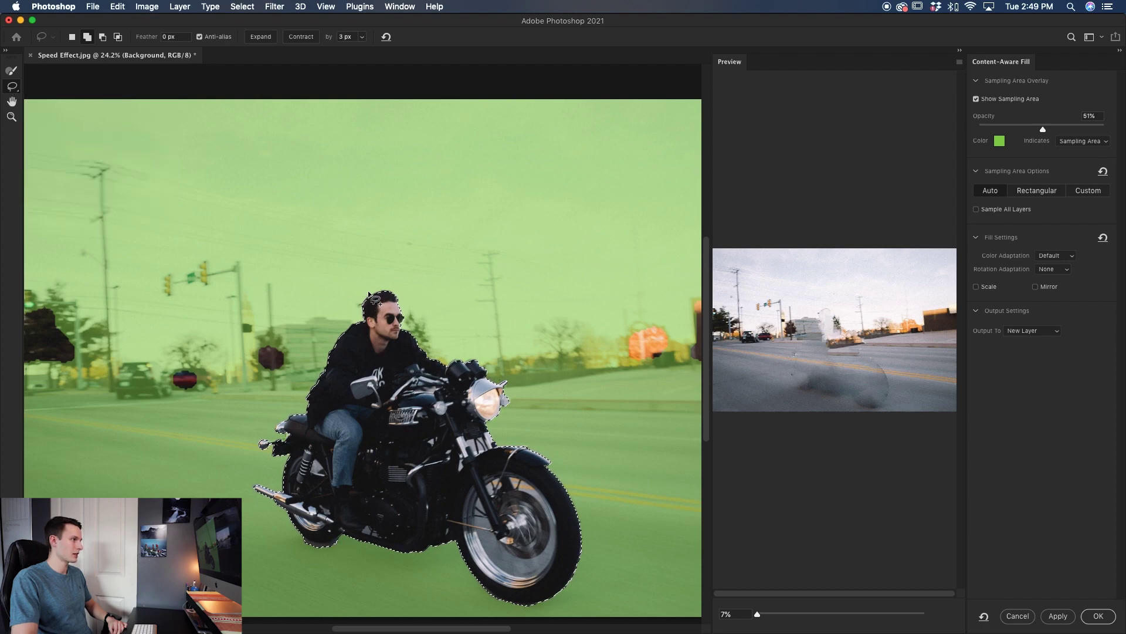
Lasso a looser outline down the rider's back, past the bike's rear, around the wheel and front
drag(368, 293, 303, 399)
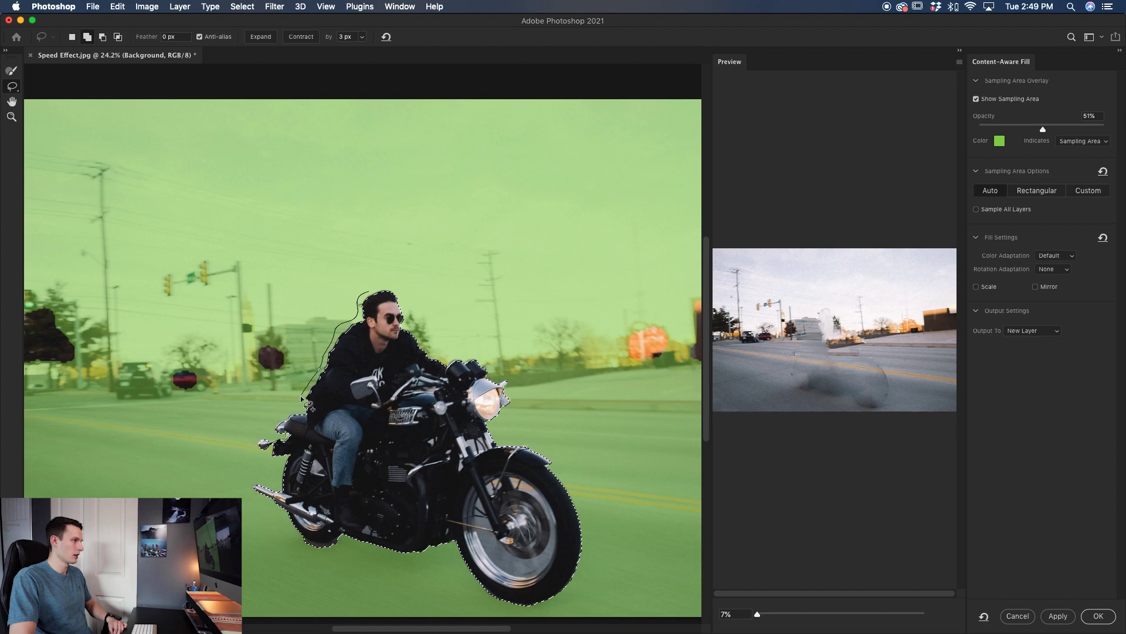
mouse_move(258, 434)
mouse_down()
mouse_move(260, 456)
mouse_move(284, 476)
mouse_move(260, 499)
mouse_move(267, 506)
mouse_up()
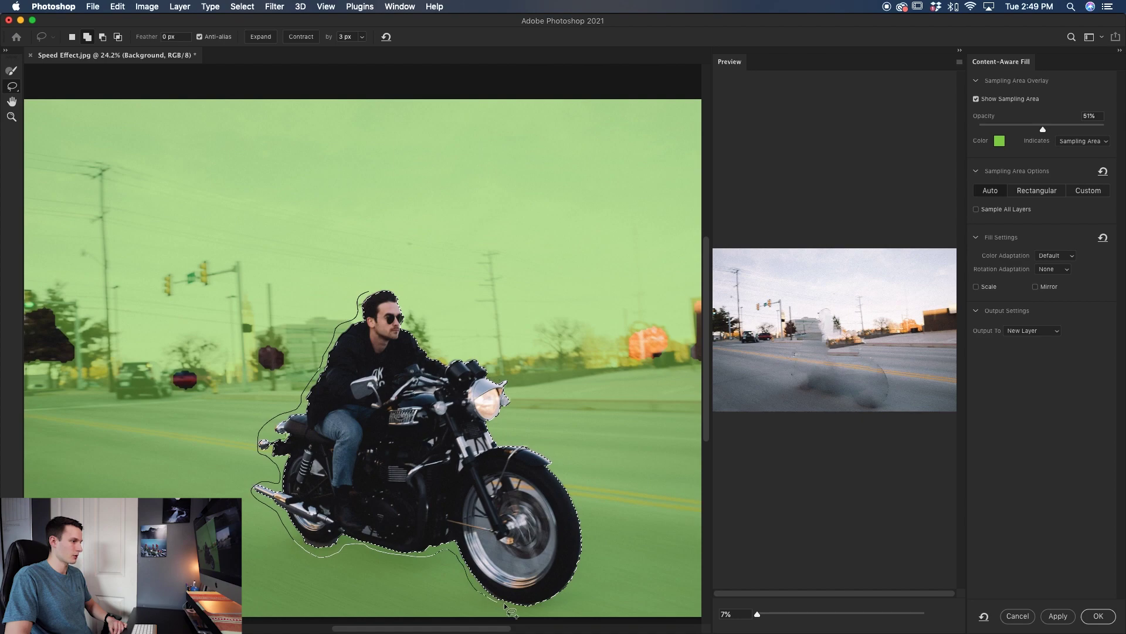
drag(536, 615, 452, 309)
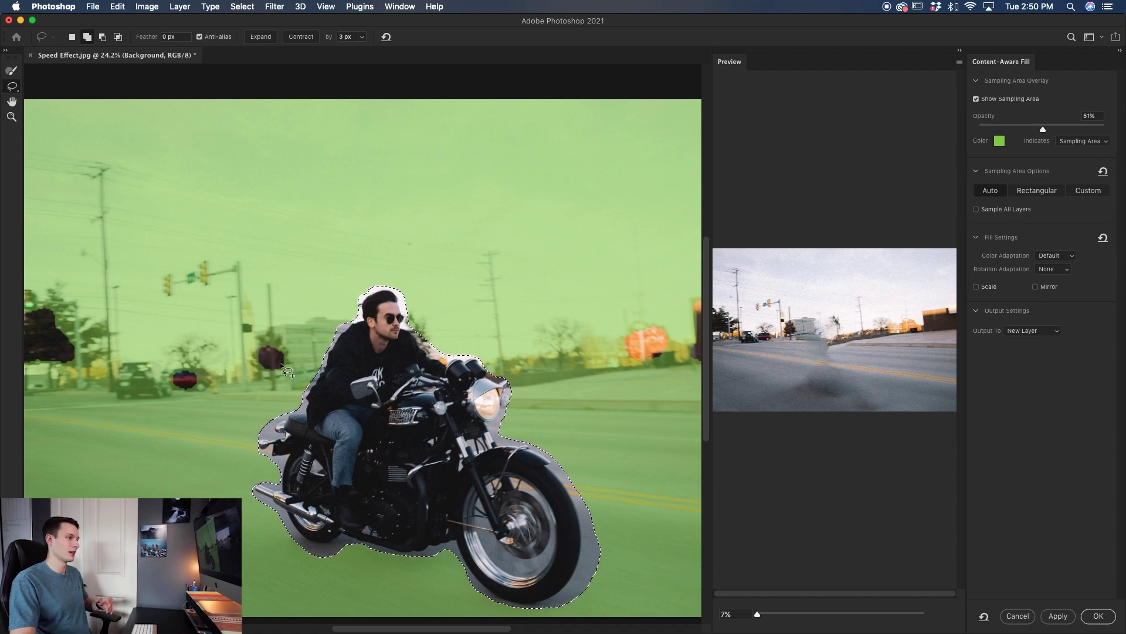
scroll(624, 406, down, 2)
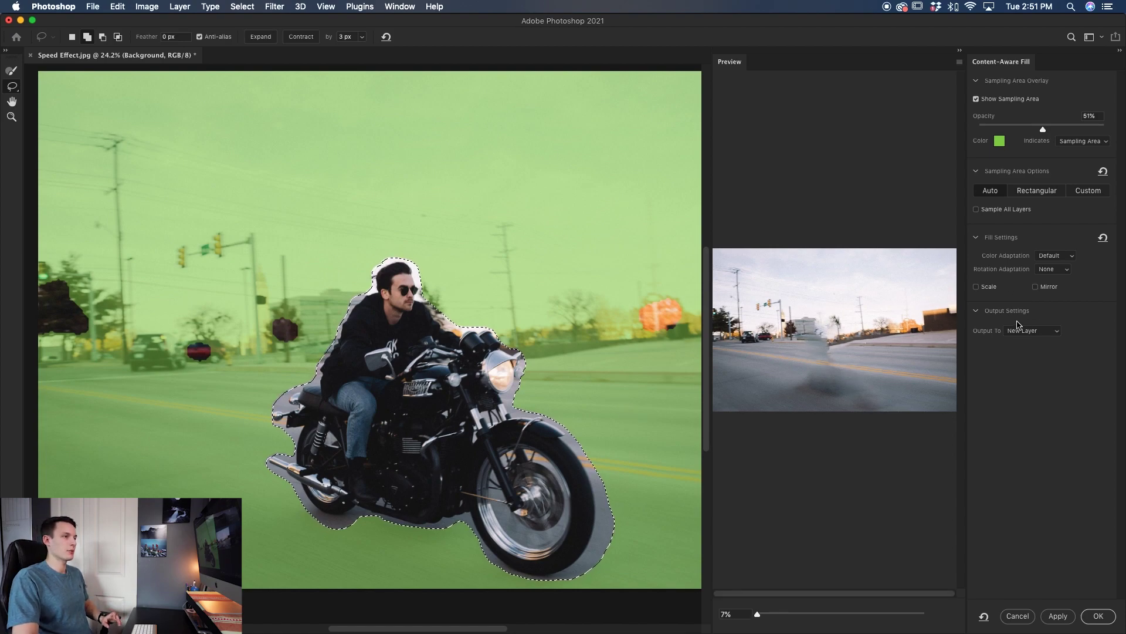
Set the fill output to Current Layer and apply the Content-Aware Fill
click(1025, 331)
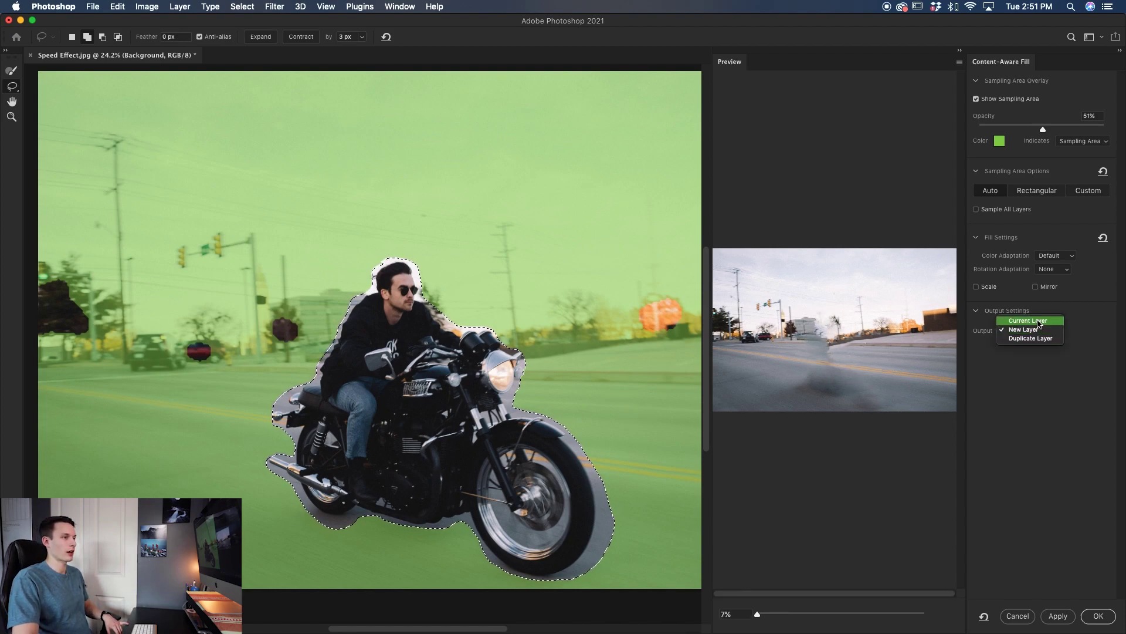
click(1035, 321)
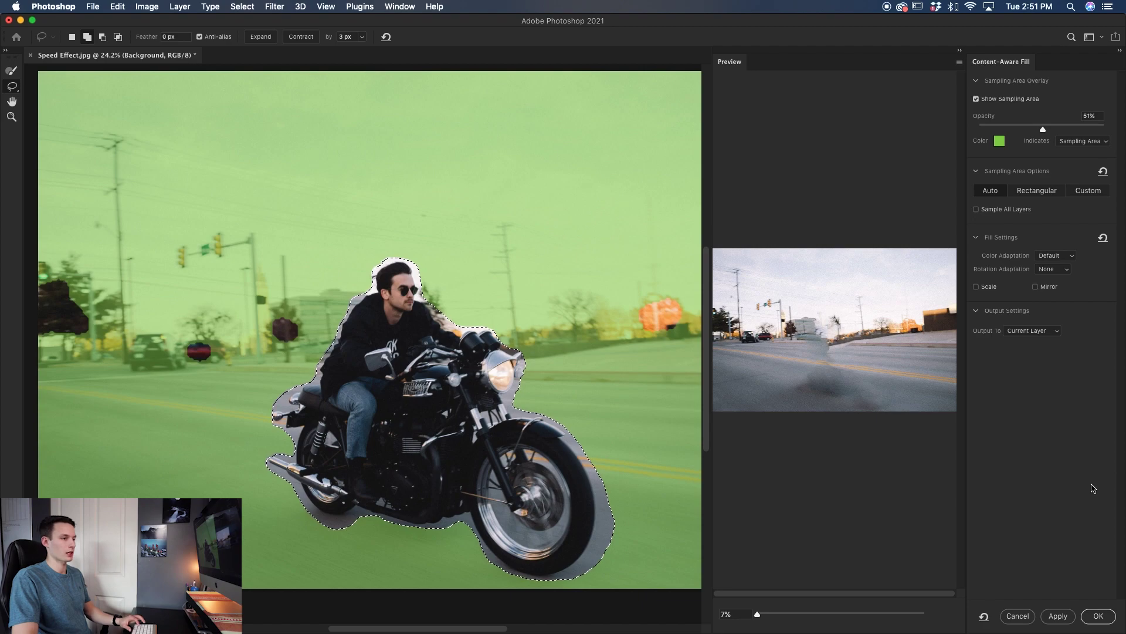
click(1096, 613)
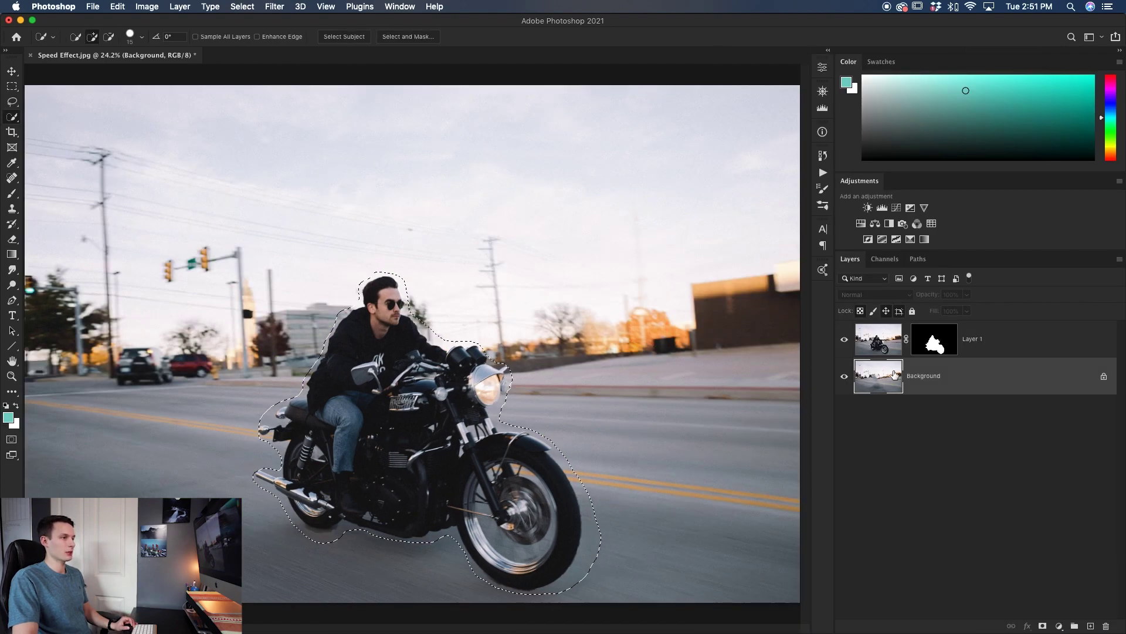
Hide and reshow Layer 1 to inspect the patched Background, then deselect
alt+click(845, 378)
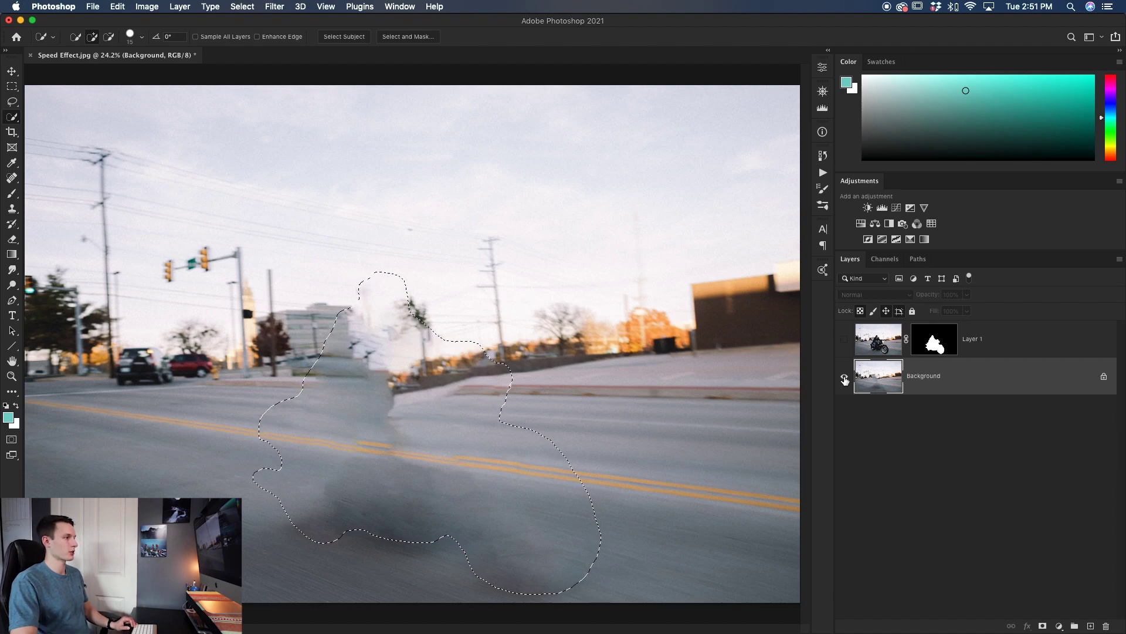
alt+click(845, 378)
key(super+d)
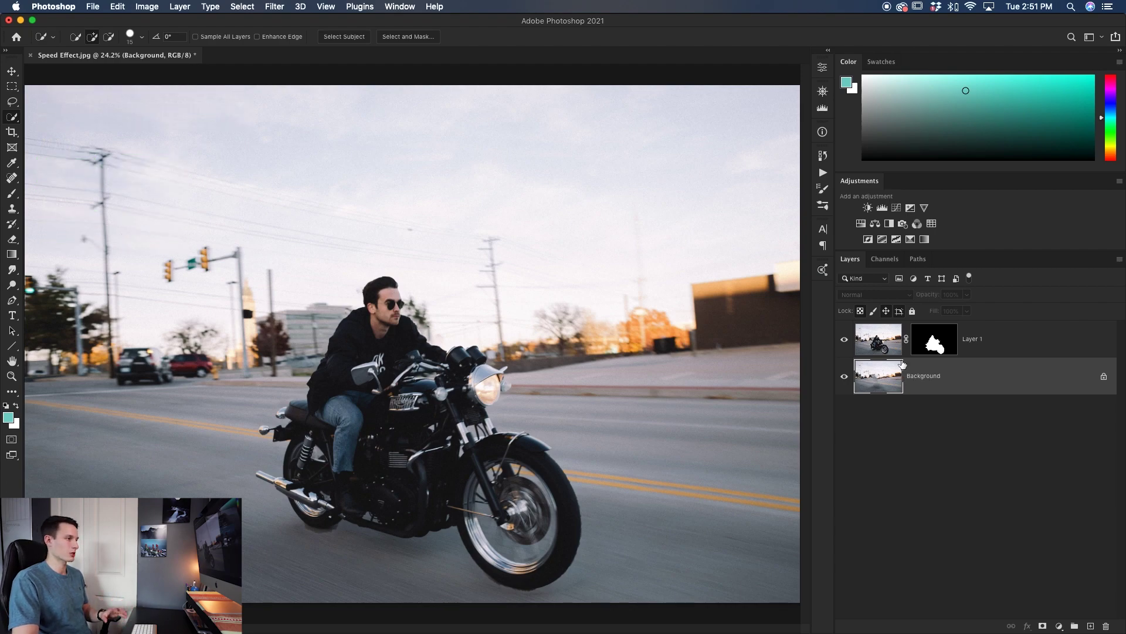
Convert the Background layer into a smart object named Layer 0
right_click(957, 377)
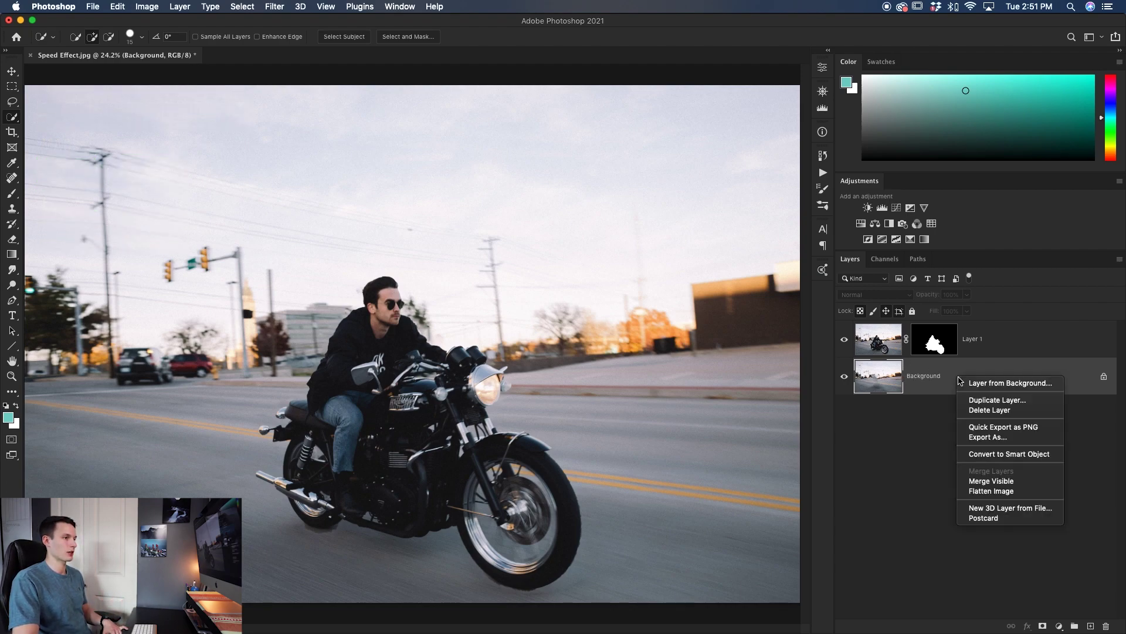
click(1009, 454)
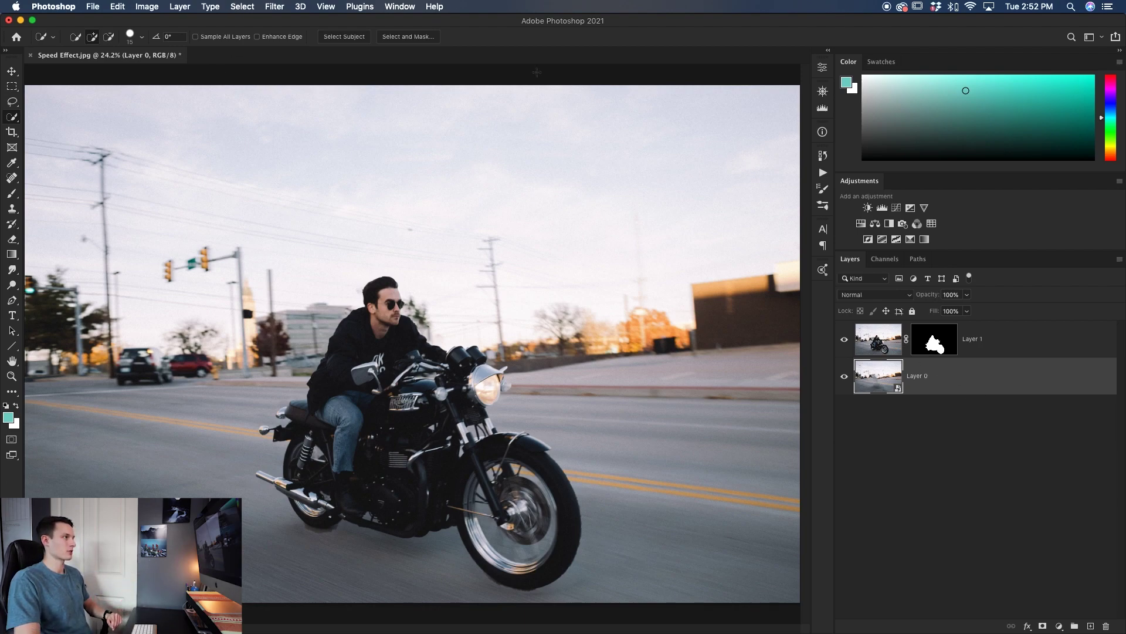
Open Radial Blur from the Filter menu's Blur submenu
click(275, 6)
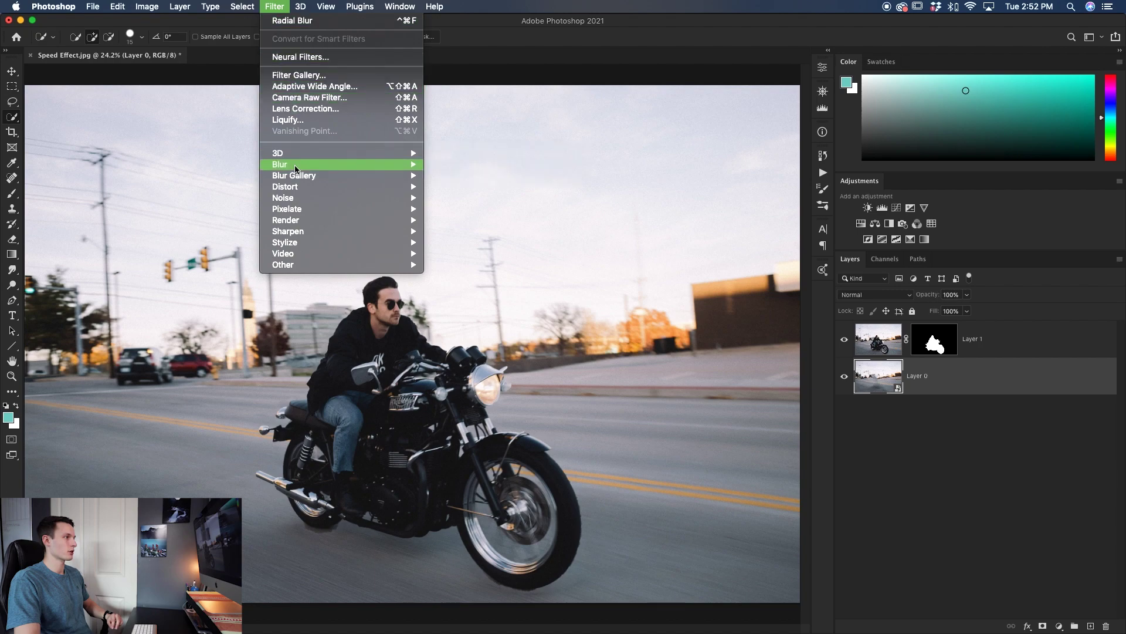
mouse_move(296, 169)
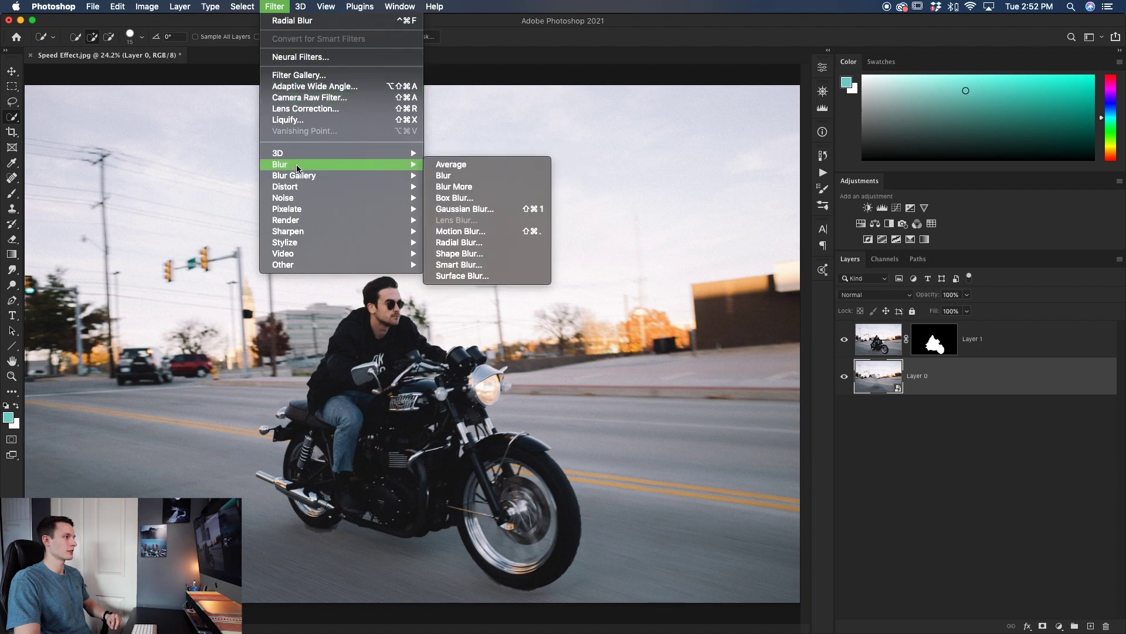
click(484, 247)
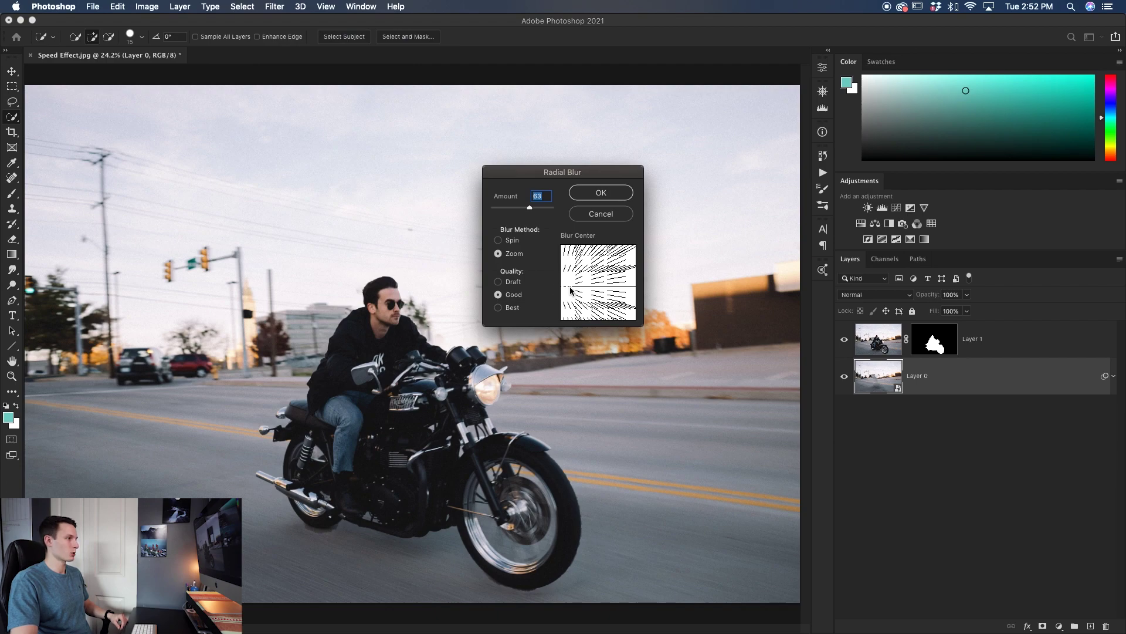
Shift the zoom blur centre, set Amount to 64, and apply the Radial Blur
drag(563, 288, 562, 287)
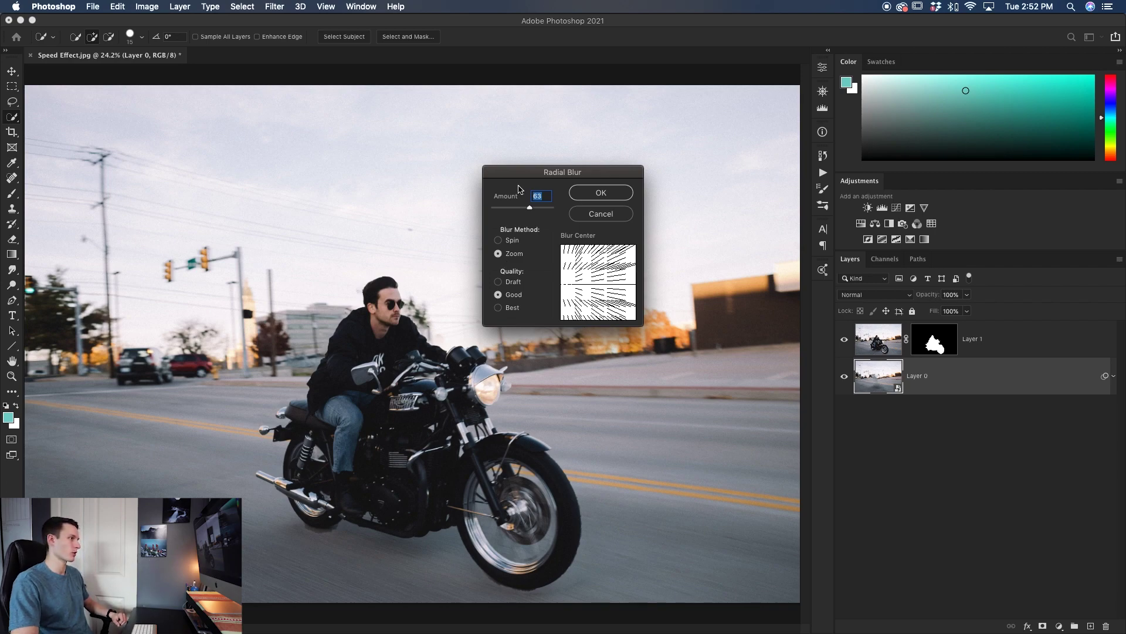
mouse_move(530, 208)
mouse_down()
mouse_move(507, 208)
mouse_move(532, 210)
mouse_up()
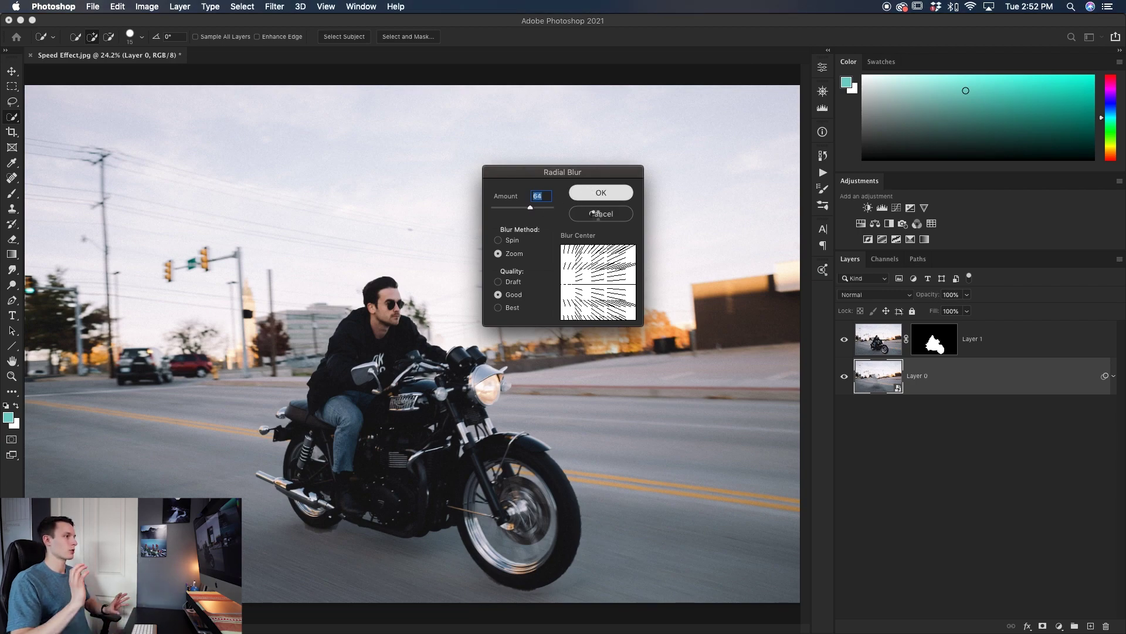
key(Return)
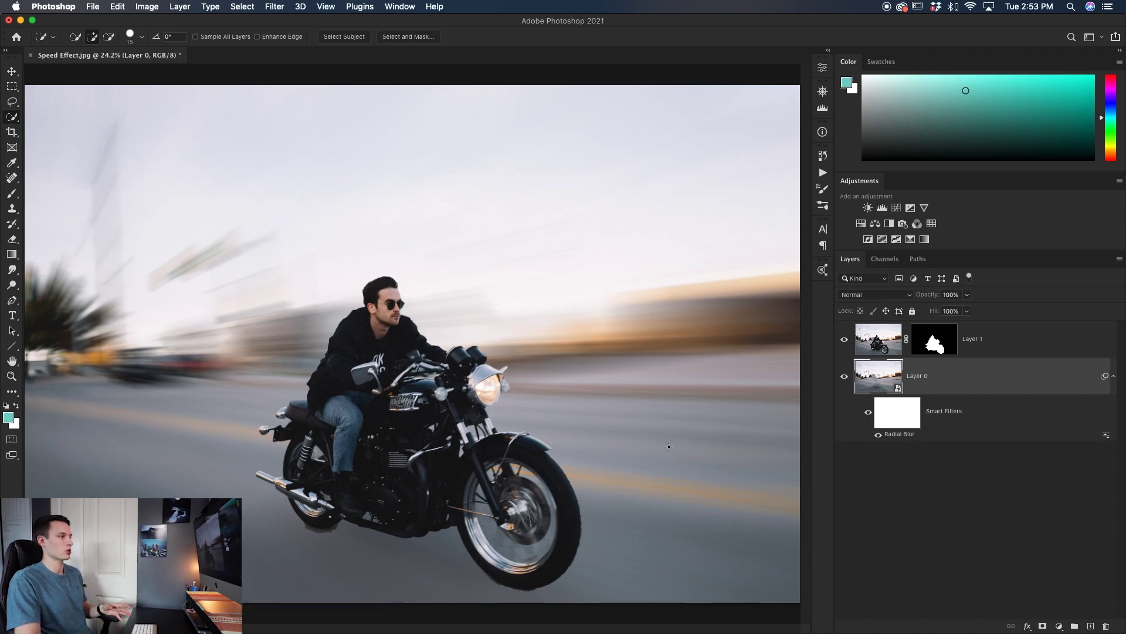
Target the Radial Blur smart filter mask with a black-to-transparent Basics gradient and default black/white colours
click(897, 414)
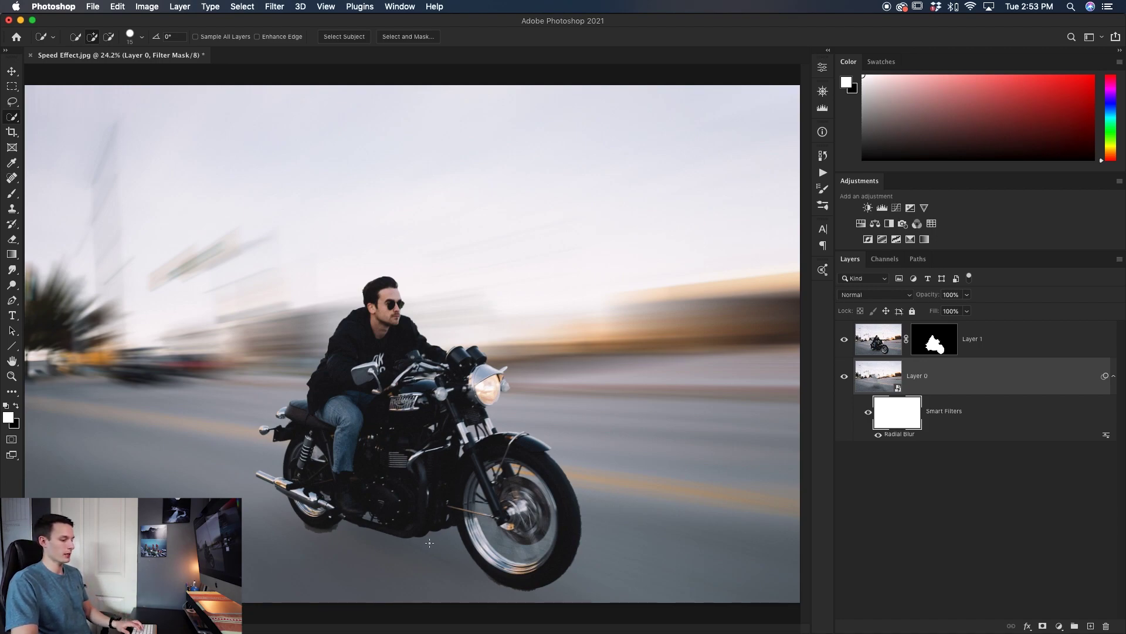
key(g)
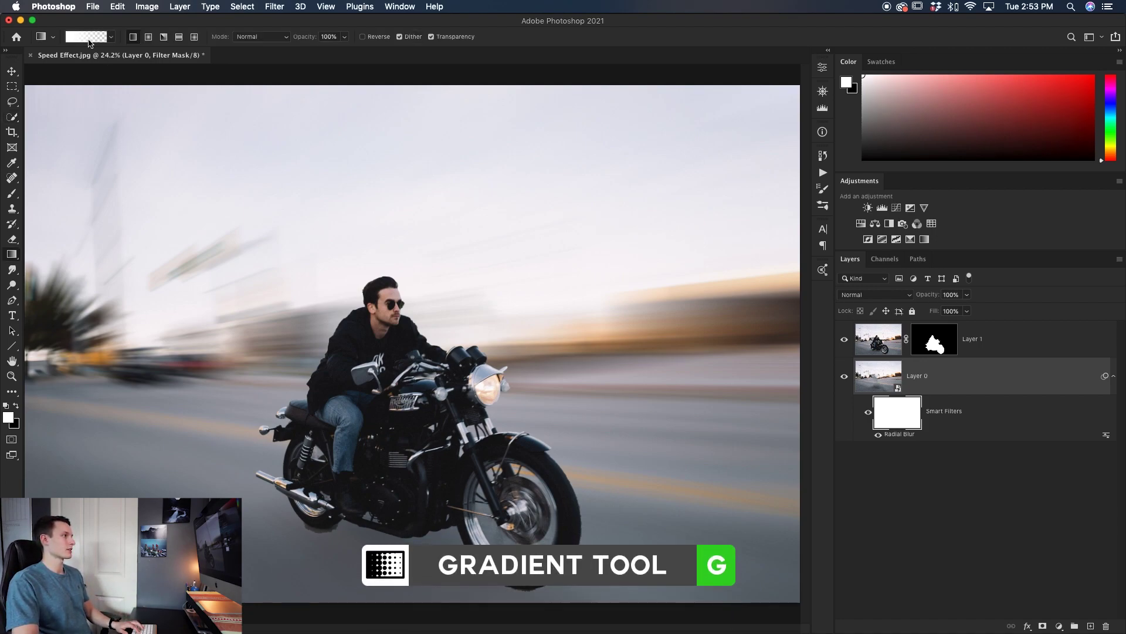
click(111, 37)
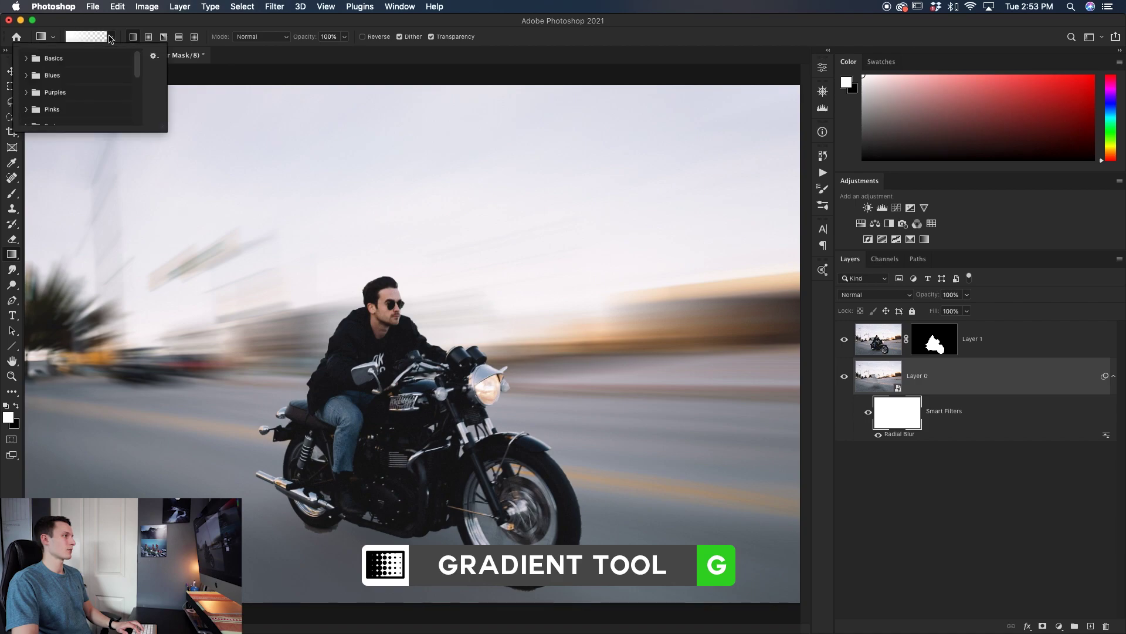
click(27, 59)
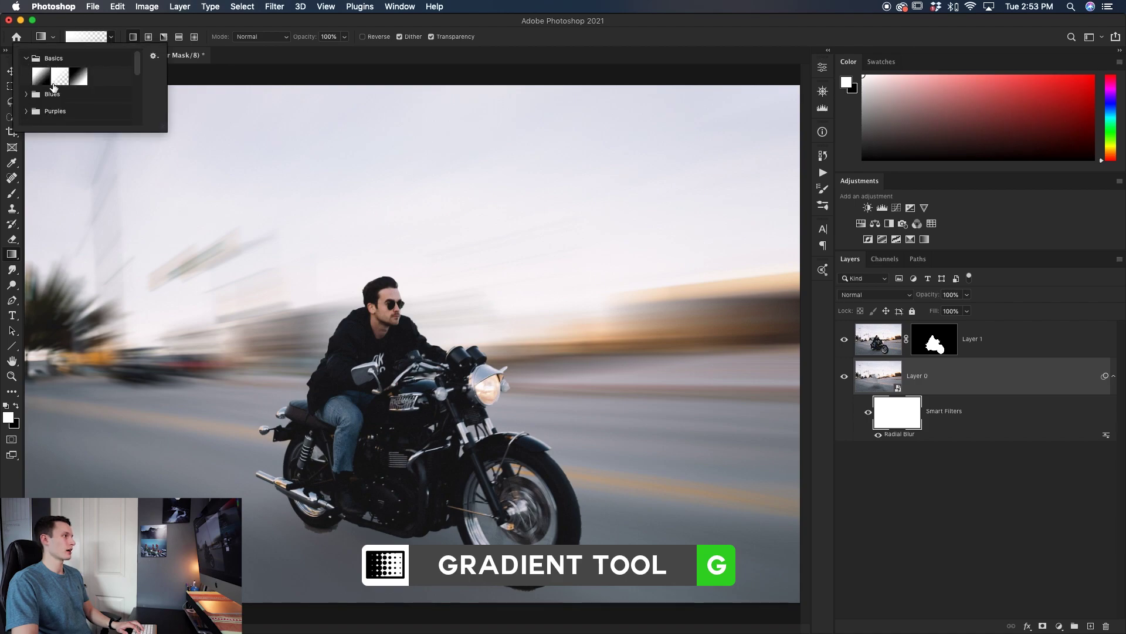
click(111, 36)
key(d)
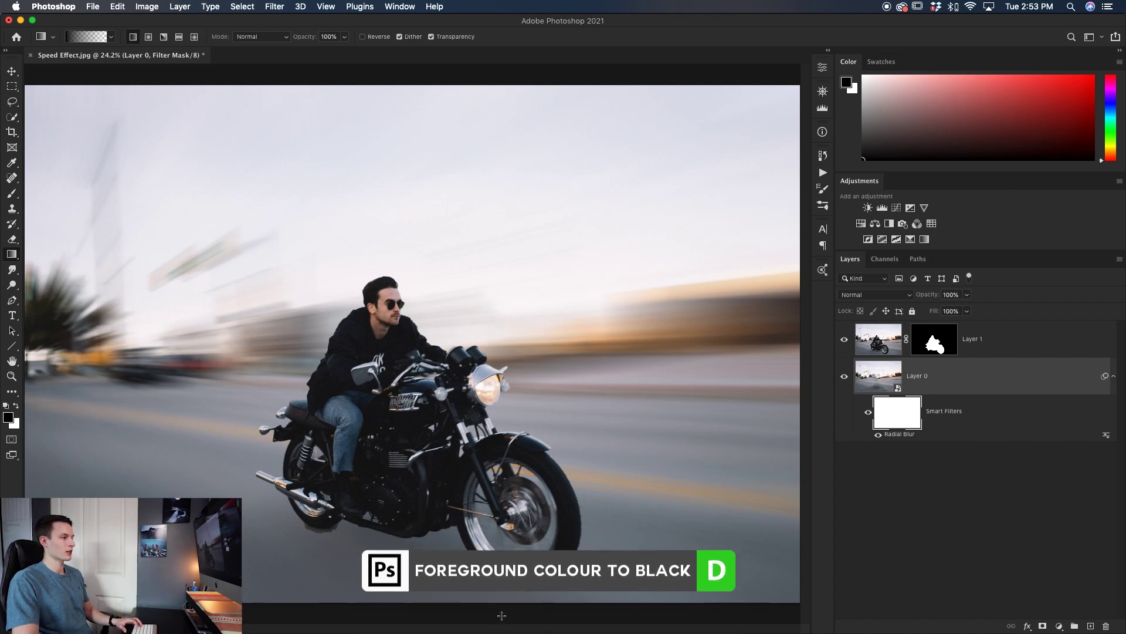
Drag gradients upward from the bottom edge to fade the blur off the lower road
drag(502, 615, 494, 451)
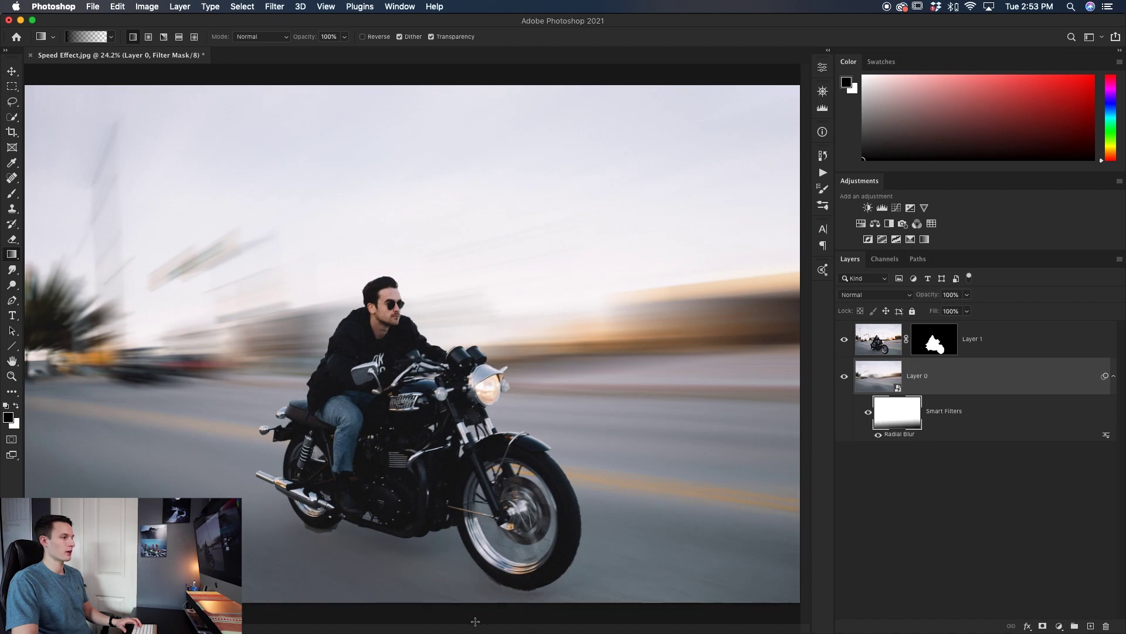
drag(310, 573, 310, 511)
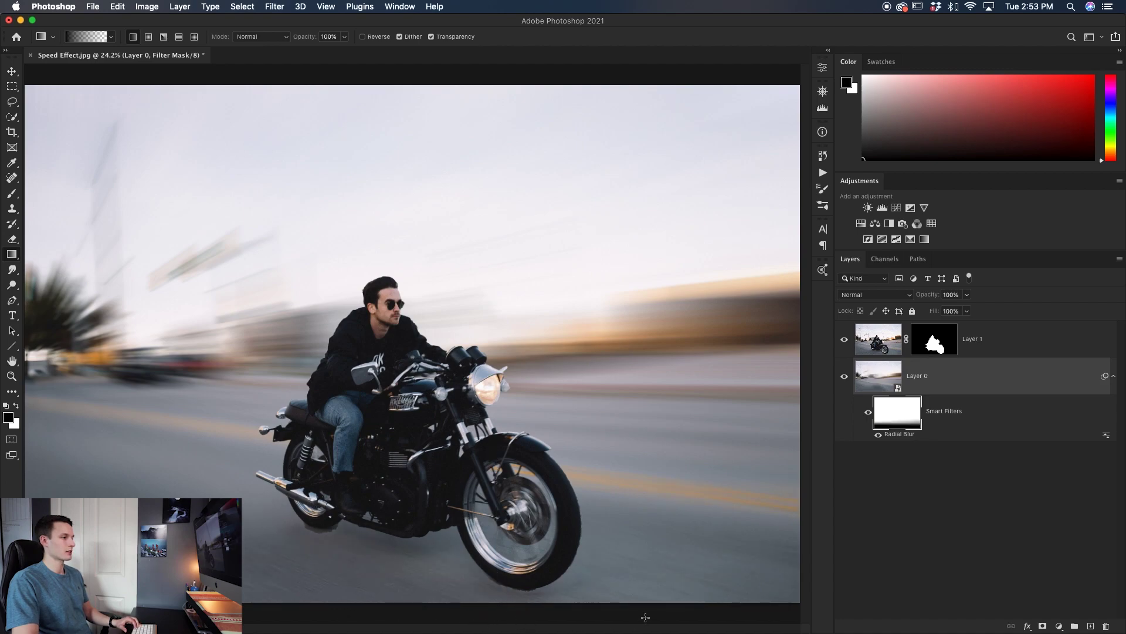
drag(586, 612, 548, 472)
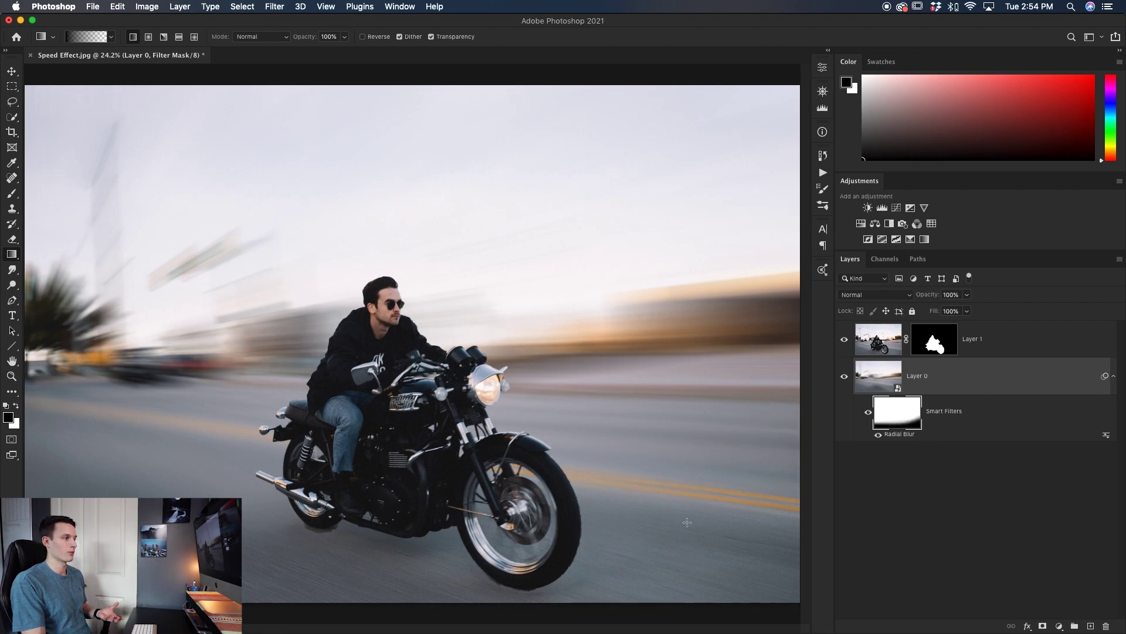
click(956, 352)
Switch to a white brush on Layer 1's mask, resized and softened for the tire shadow
key(b)
key(x)
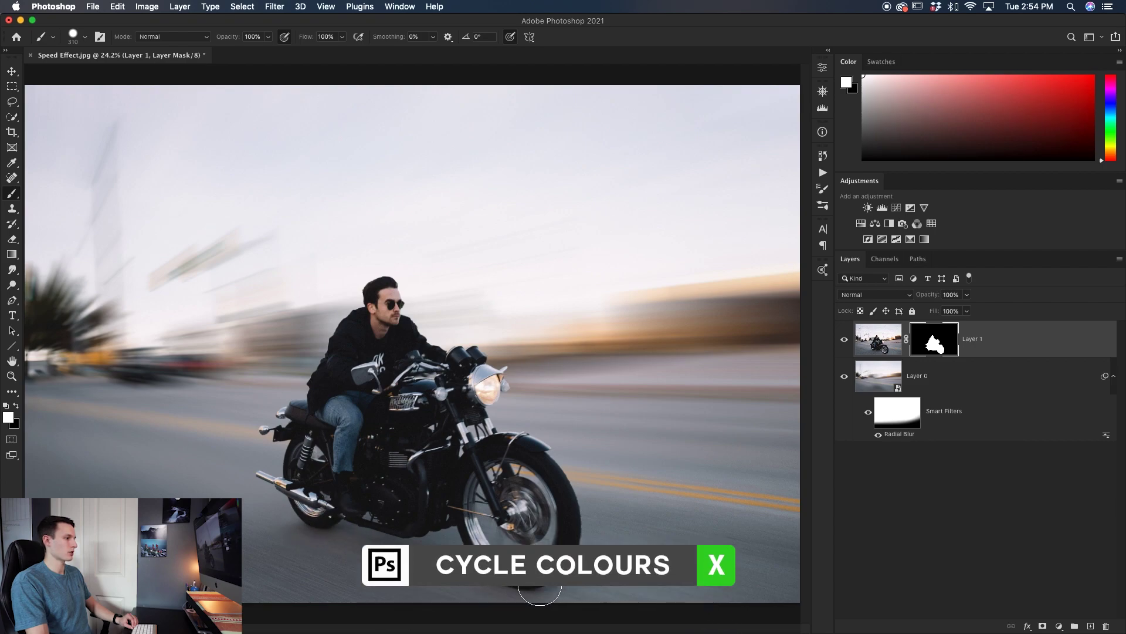
mouse_move(592, 551)
mouse_down()
mouse_move(604, 519)
mouse_move(584, 517)
mouse_up()
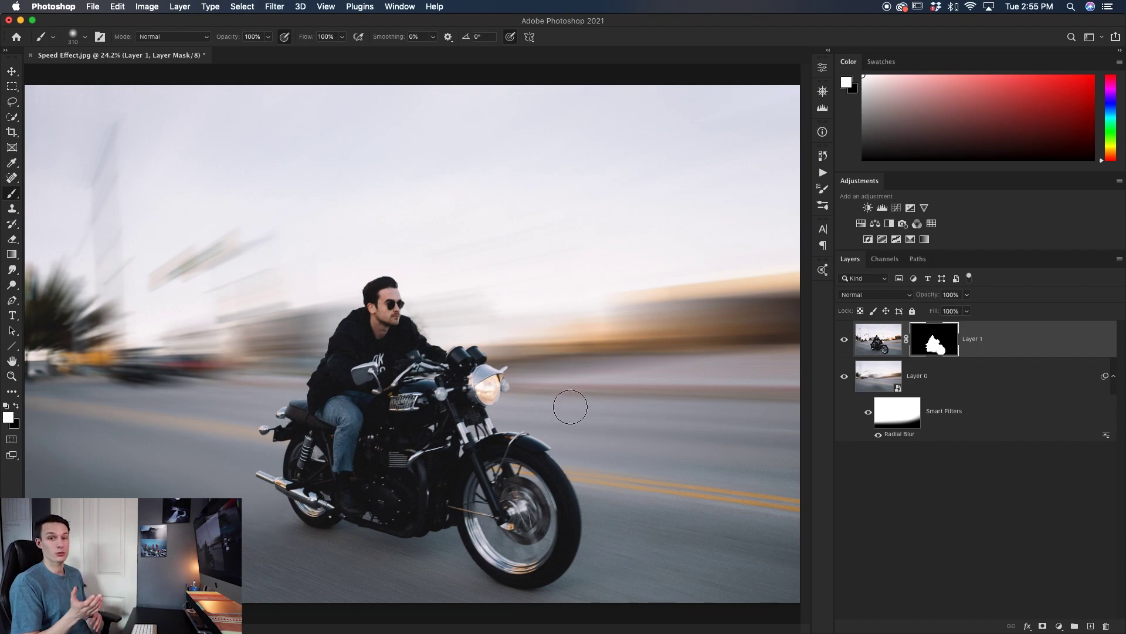
Reopen the Radial Blur smart filter and lower its Amount to about 45
double_click(898, 435)
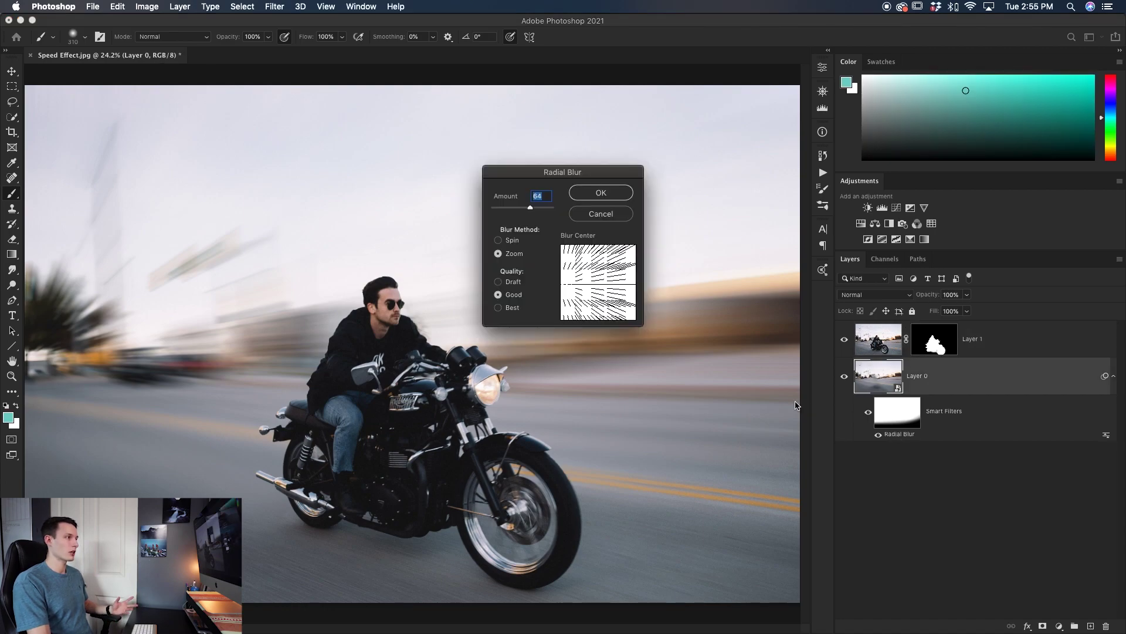
drag(589, 179, 674, 184)
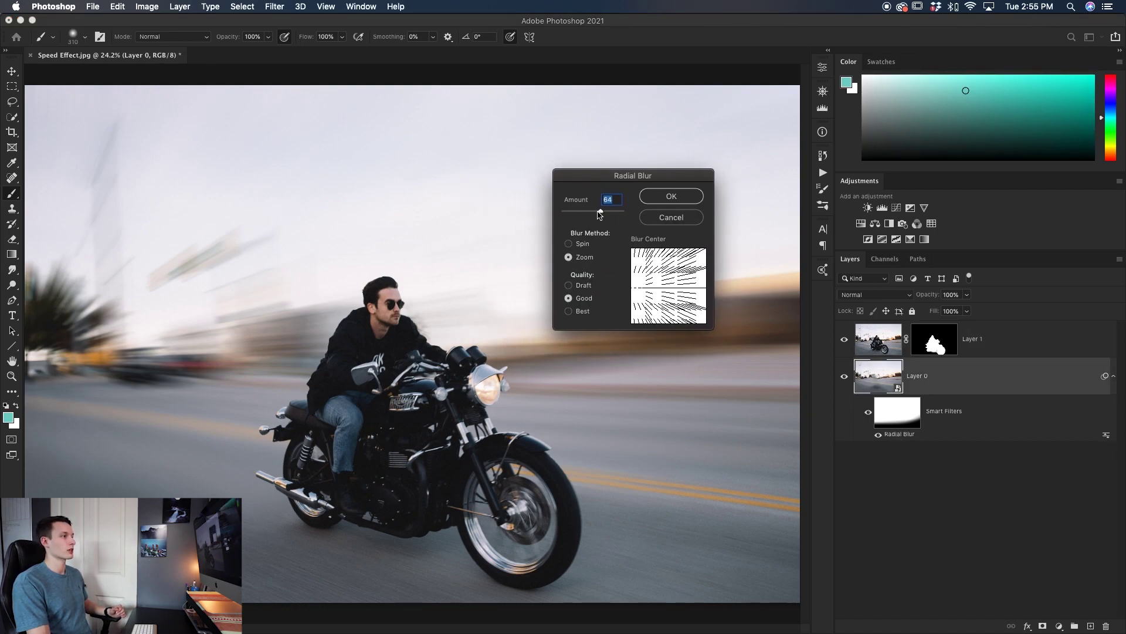
drag(599, 214, 589, 214)
click(688, 201)
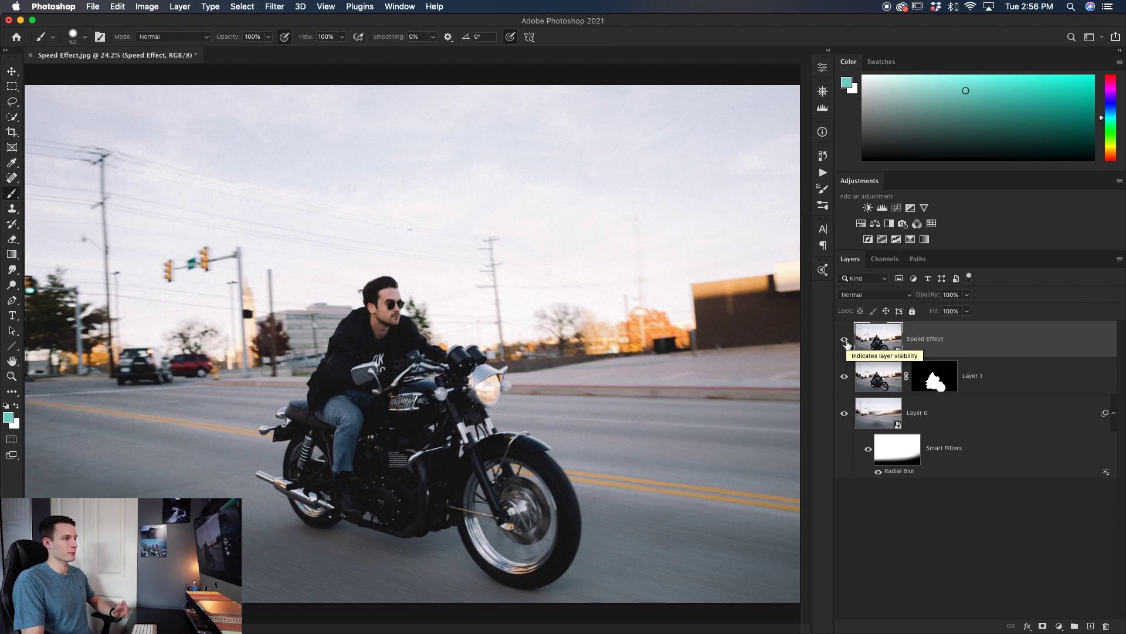
click(845, 340)
click(845, 340)
click(846, 341)
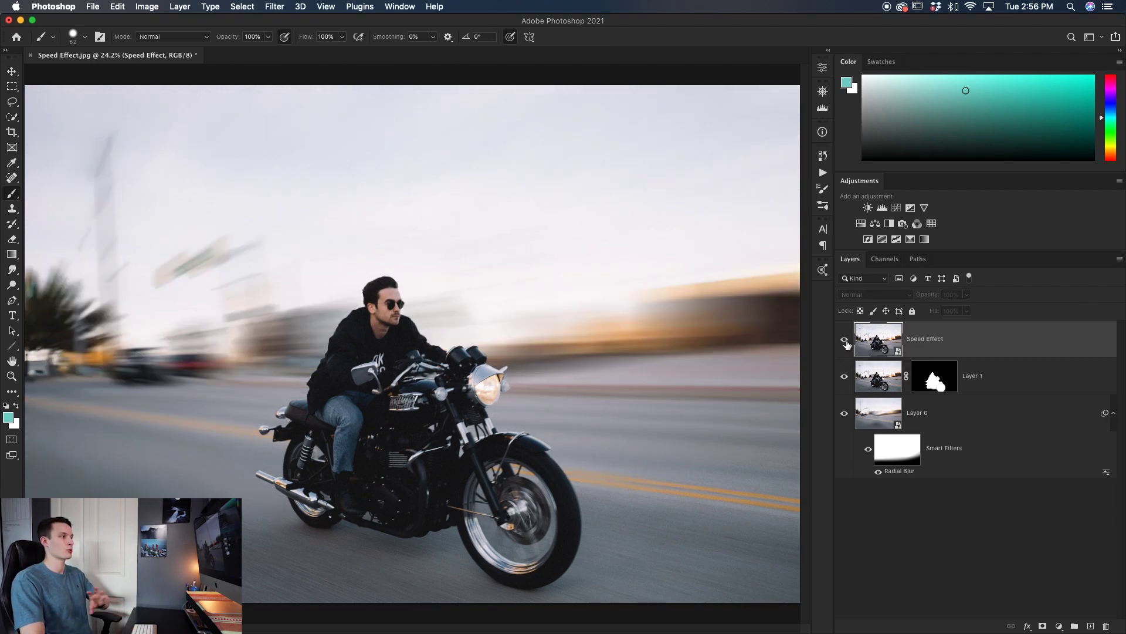
click(845, 343)
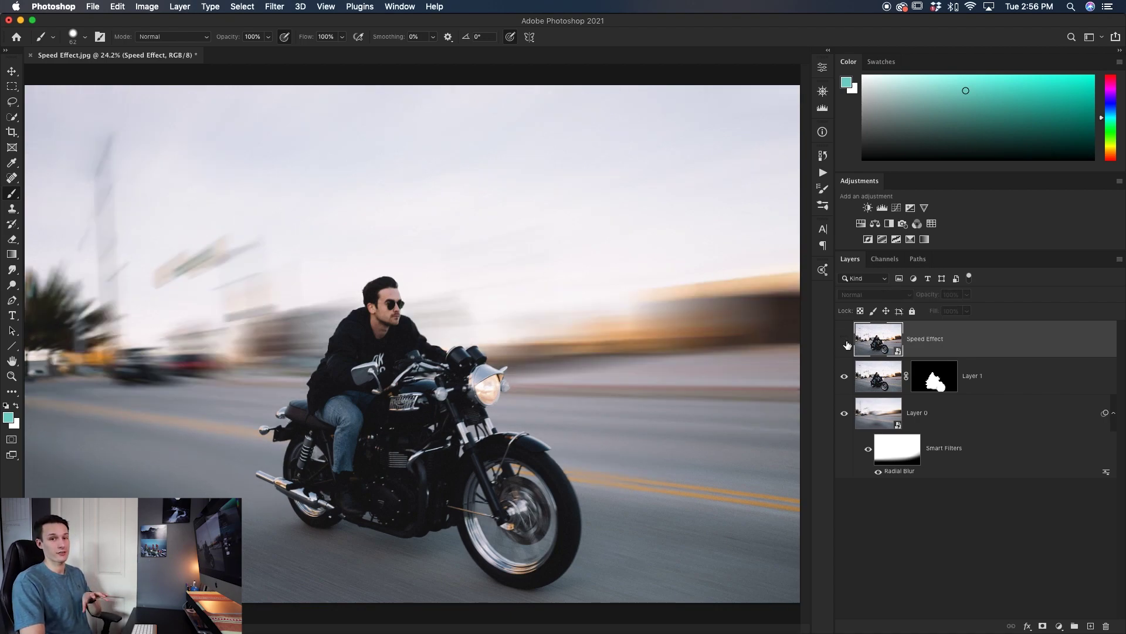
click(845, 341)
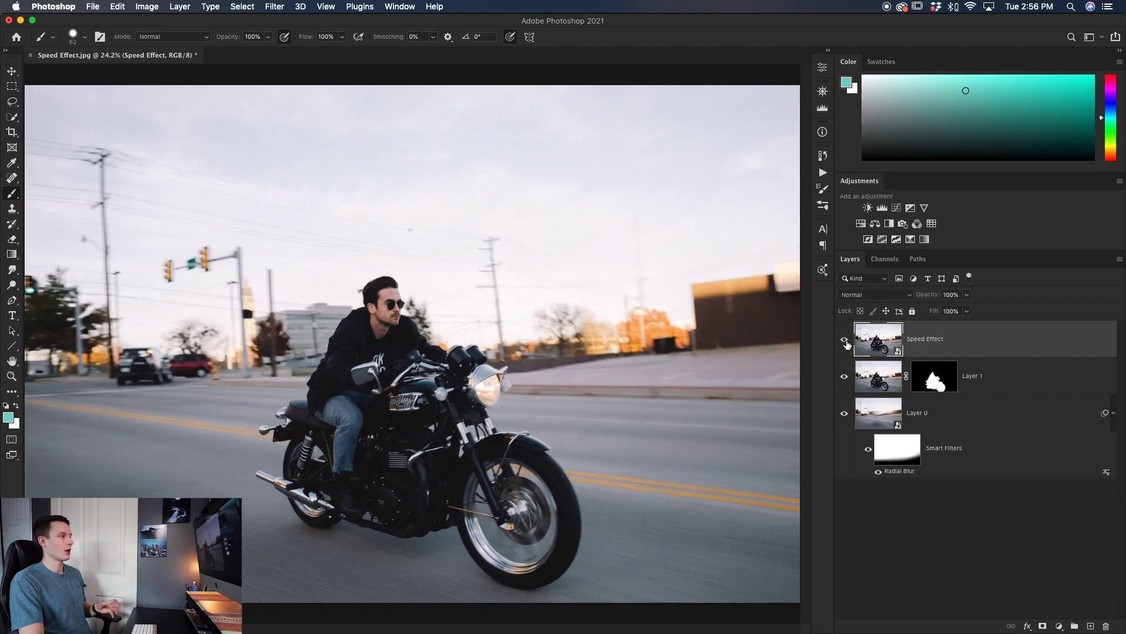
click(844, 340)
click(845, 341)
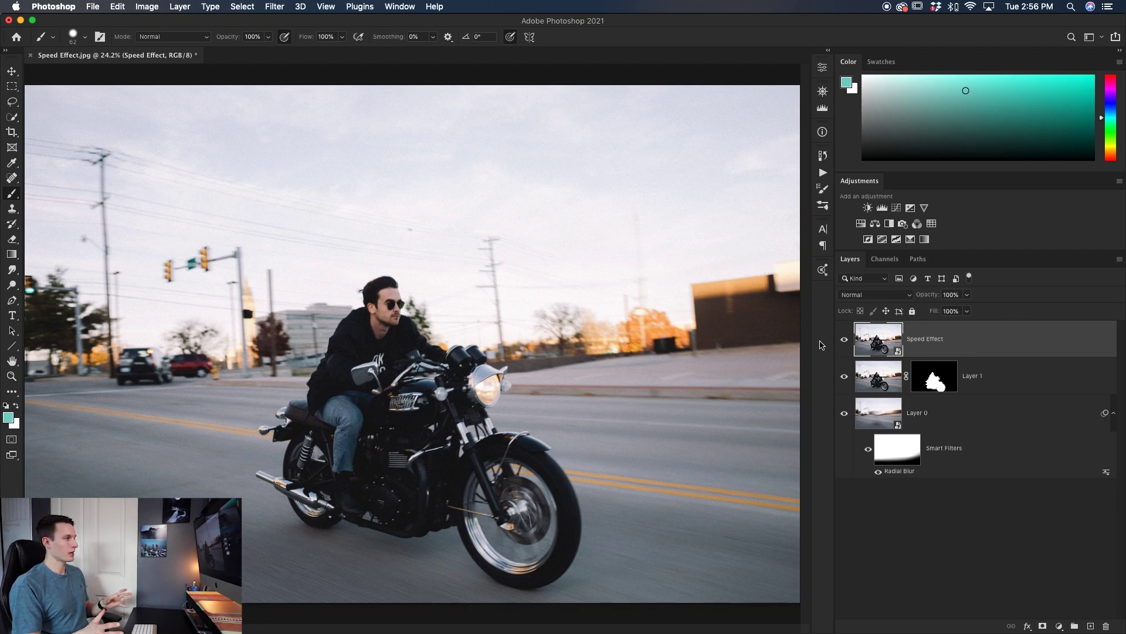
click(845, 339)
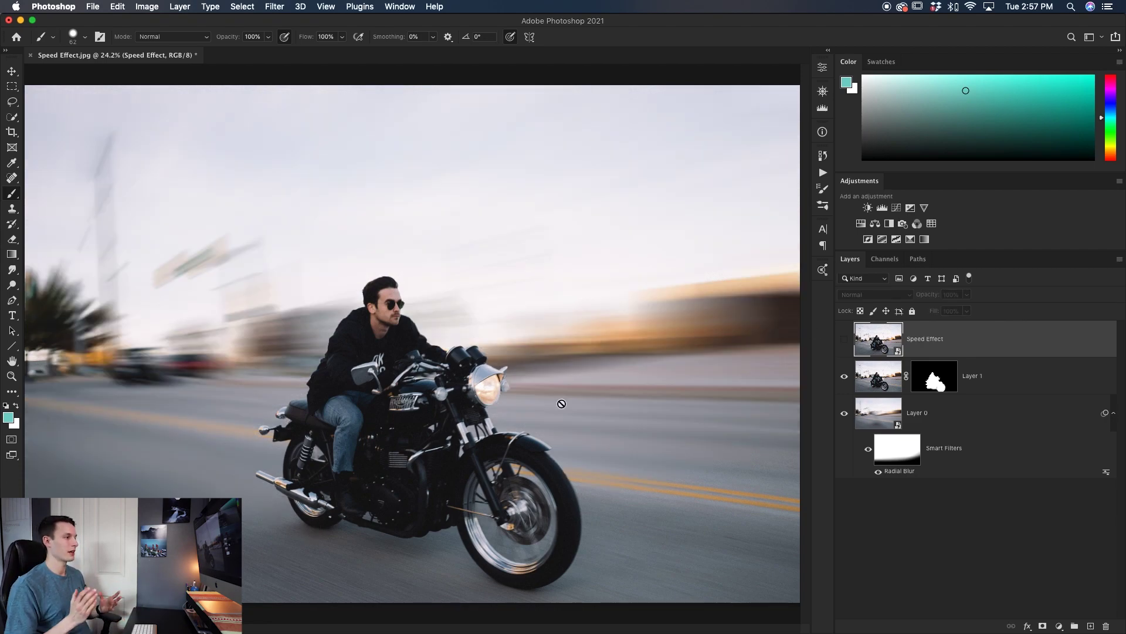